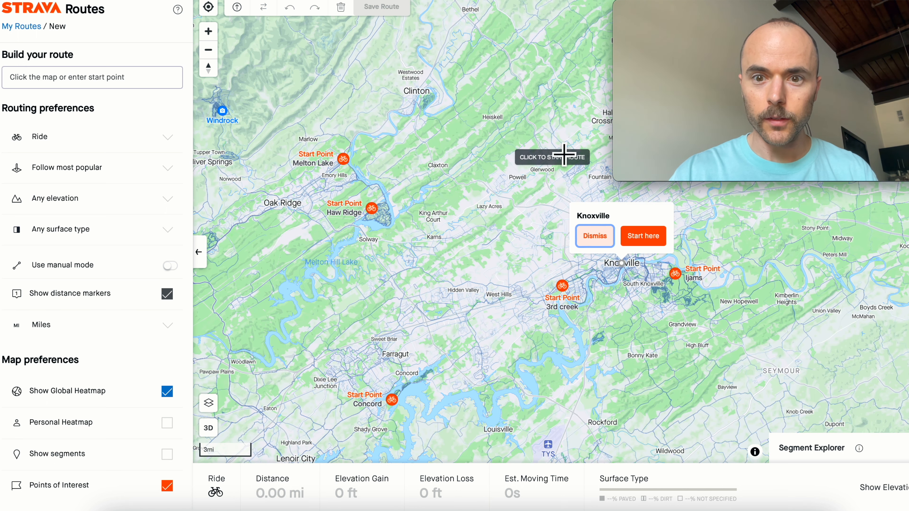
Dismiss the suggested Knoxville start and set the ride routing to most popular, any elevation and preferably paved surfaces
left_click(601, 240)
left_click_drag(649, 240, 438, 204)
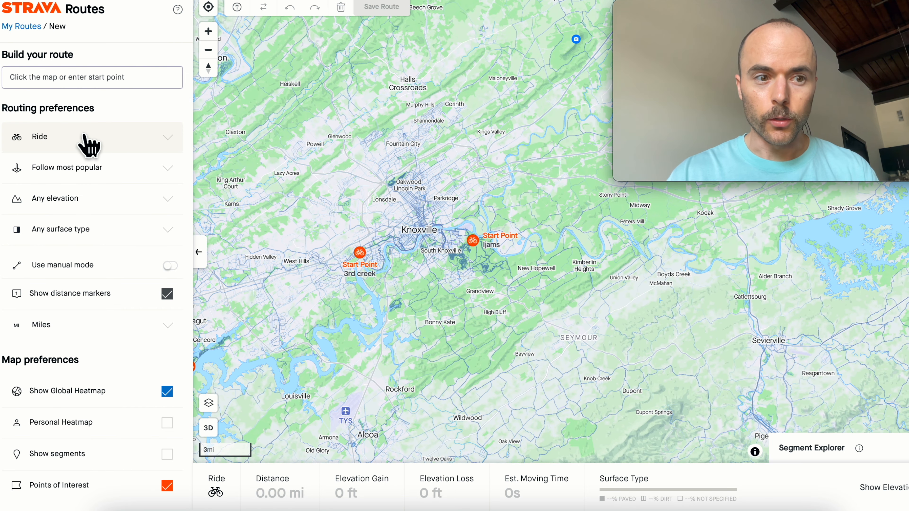
left_click(151, 172)
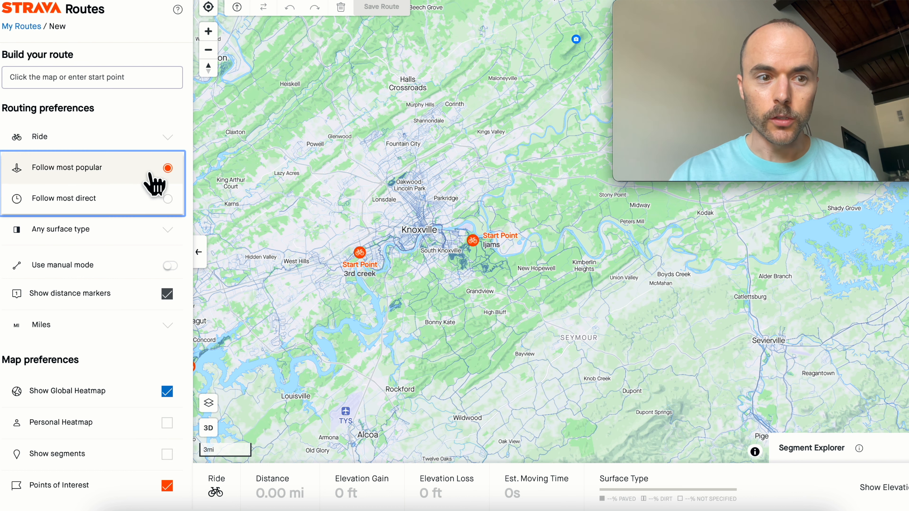
left_click(132, 169)
left_click(131, 200)
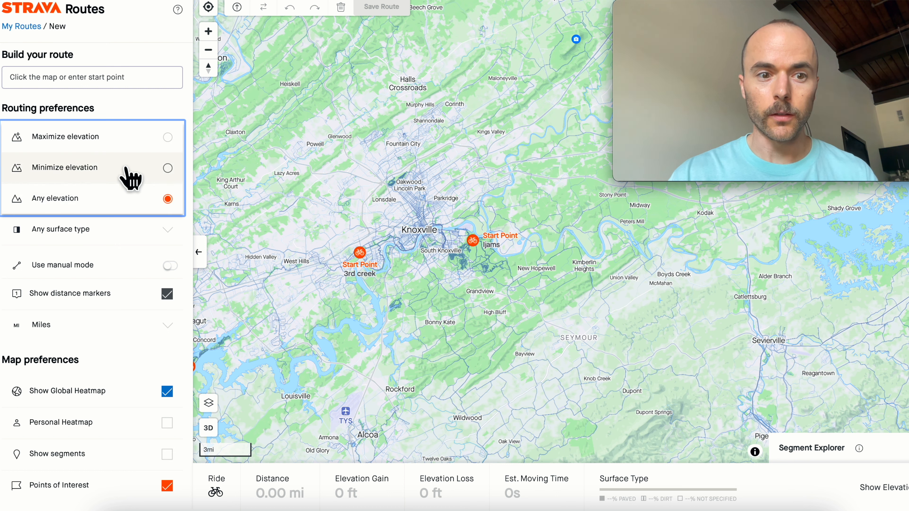
left_click(120, 199)
left_click(126, 231)
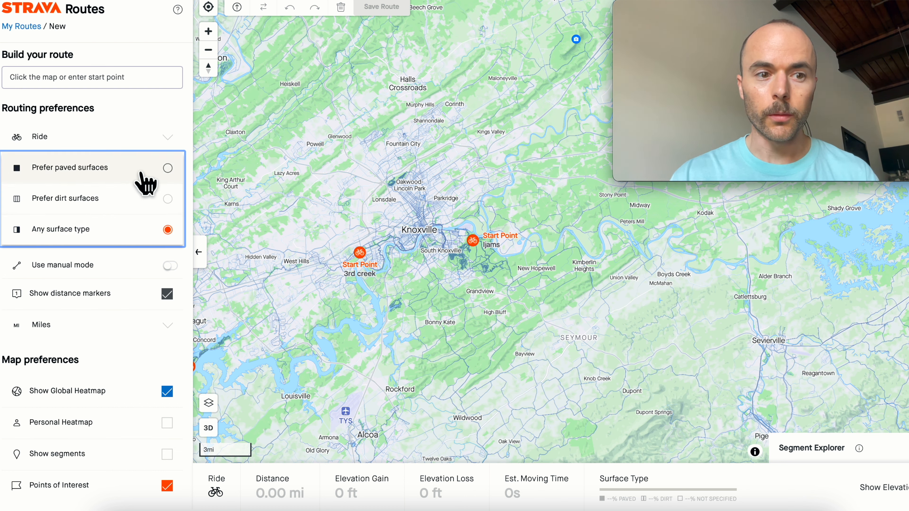
left_click(139, 180)
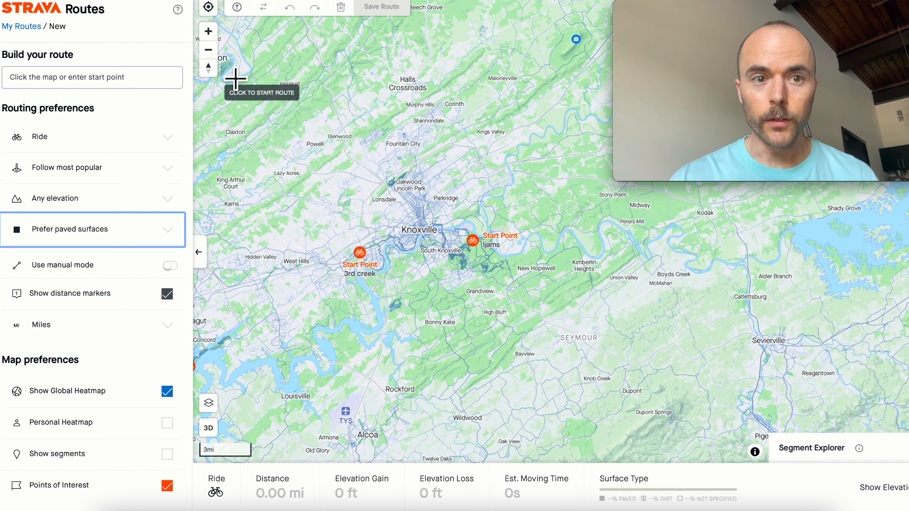
Place the route's start point in downtown Knoxville, just southwest of The Market at Union & Gay
left_click(211, 32)
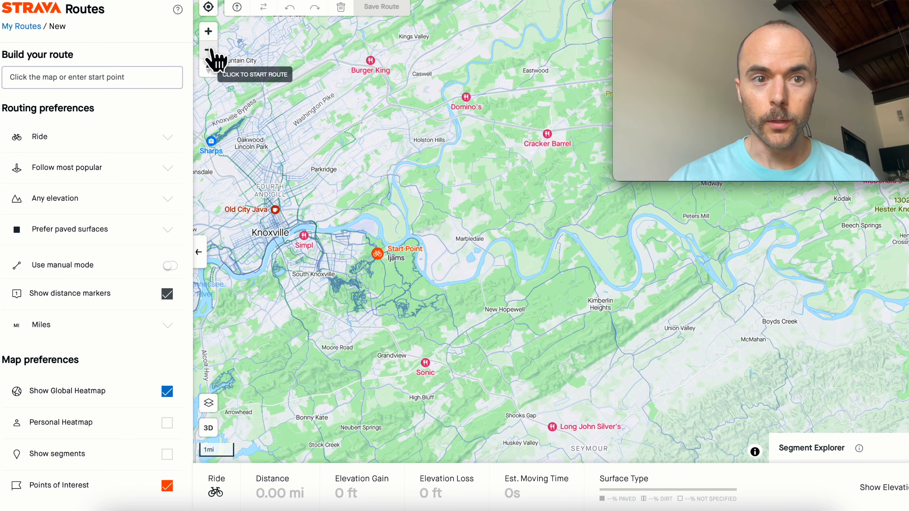
left_click(210, 50)
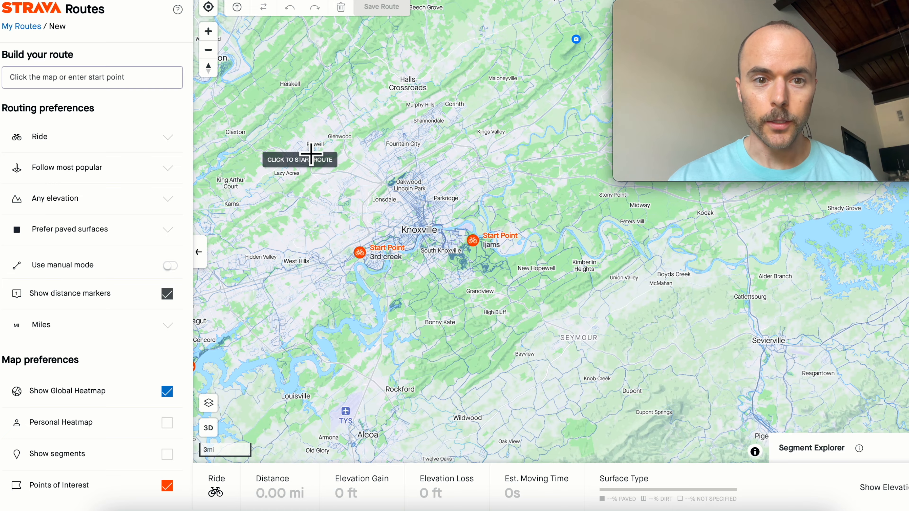
scroll(310, 154, "up", 2)
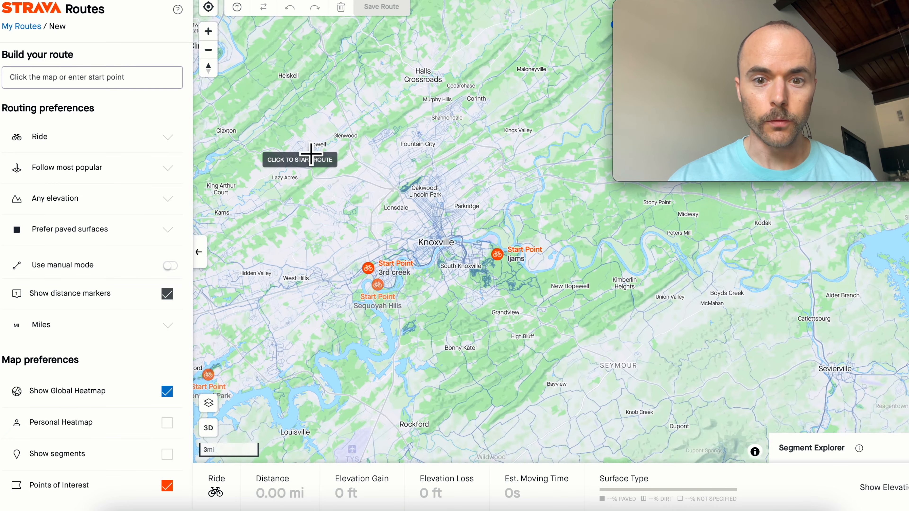
scroll(310, 153, "down", 1)
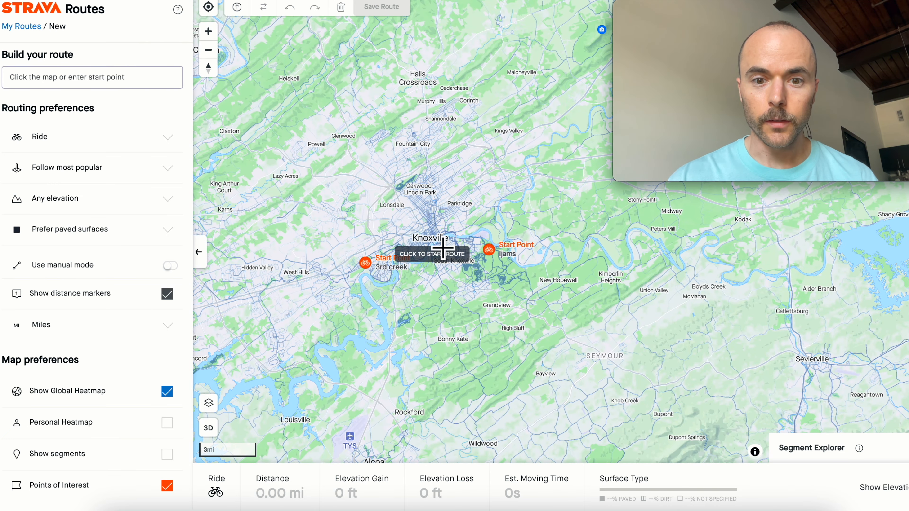
scroll(442, 247, "up", 3)
scroll(443, 247, "up", 4)
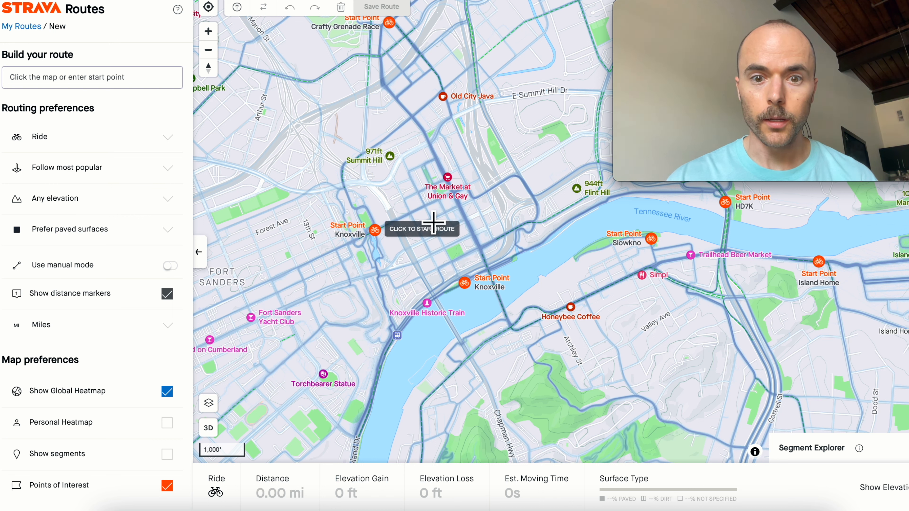
left_click(423, 208)
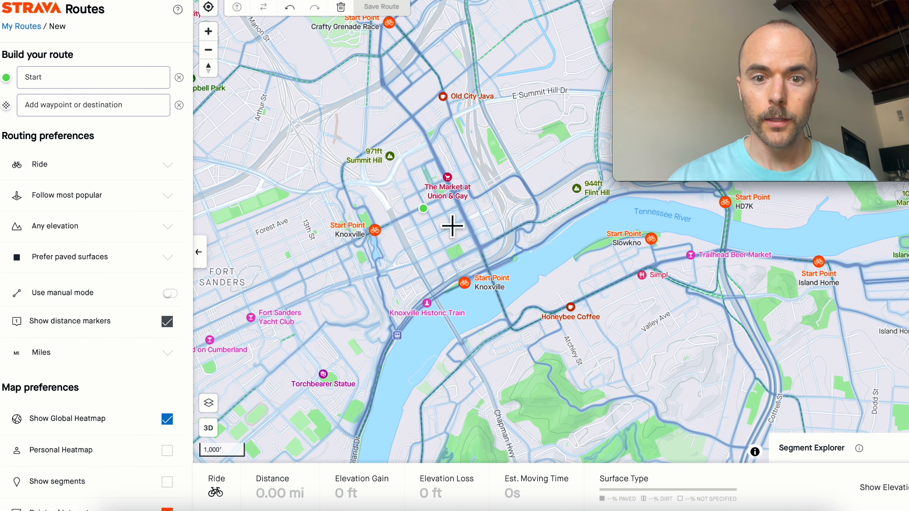
Examine the heatmap around Knoxville for popular roads leading out of the city
scroll(454, 233, "down", 3)
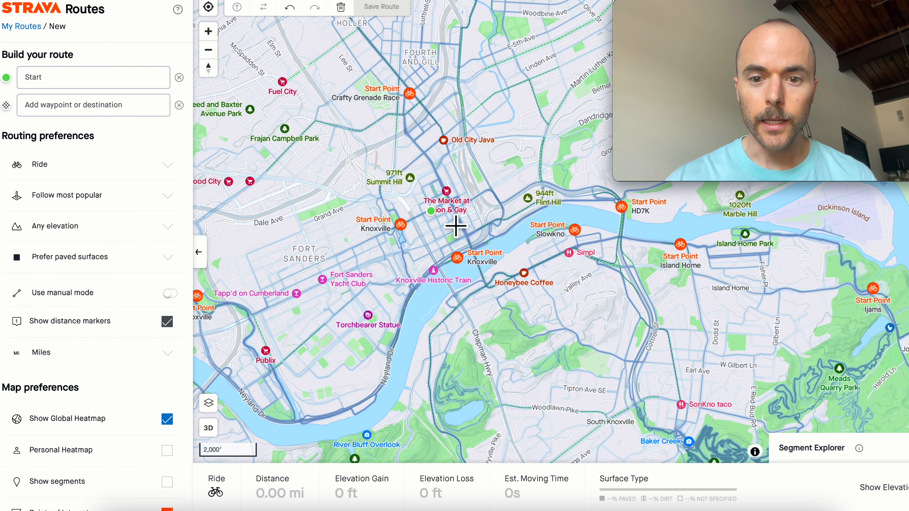
scroll(465, 227, "down", 3)
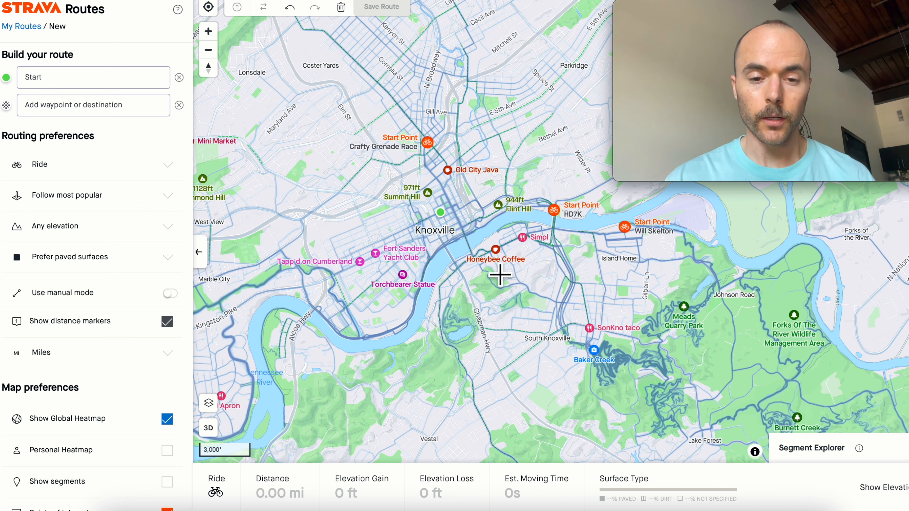
scroll(456, 232, "up", 3)
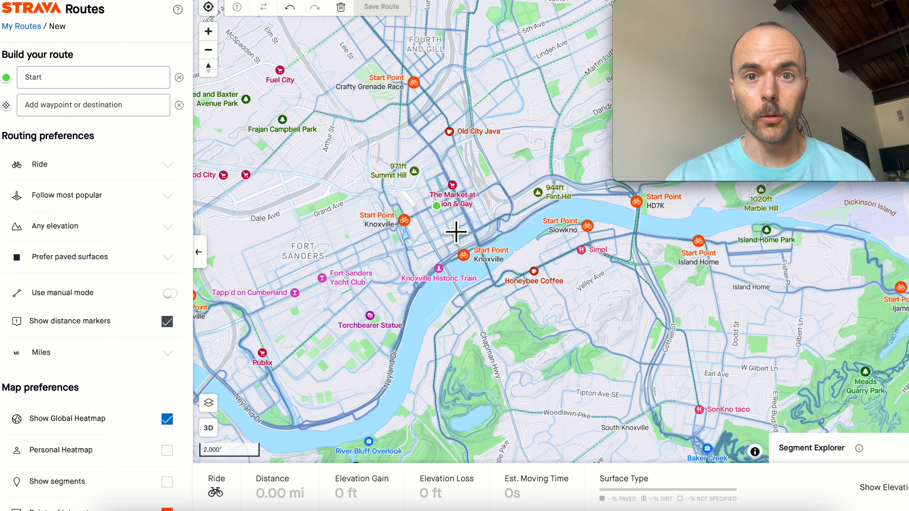
scroll(456, 232, "down", 5)
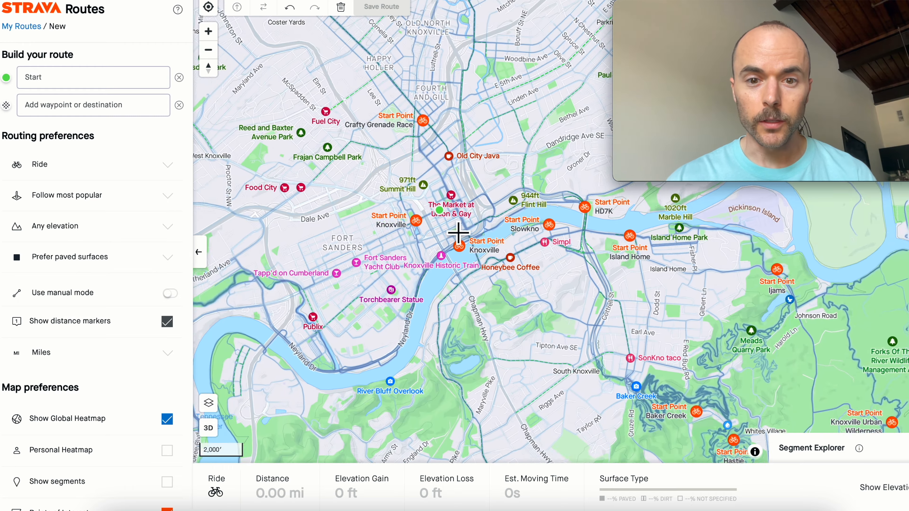
scroll(458, 233, "down", 5)
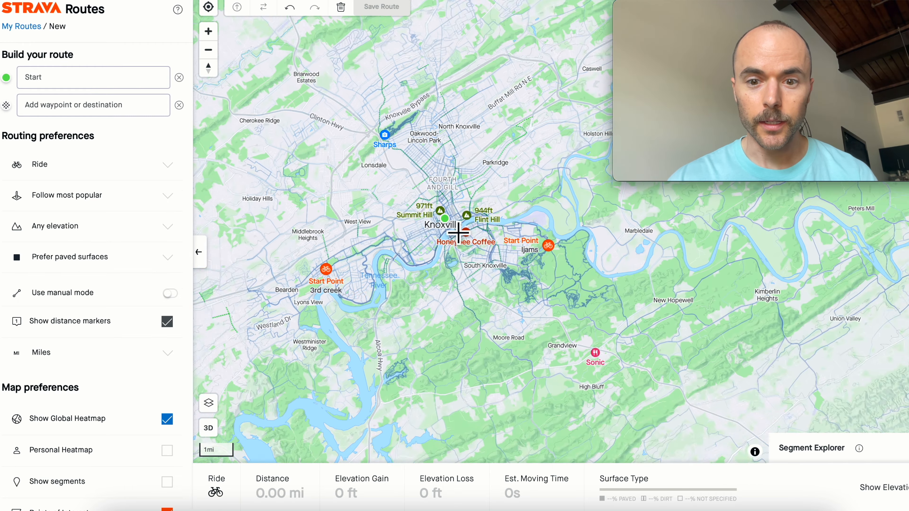
scroll(458, 233, "down", 3)
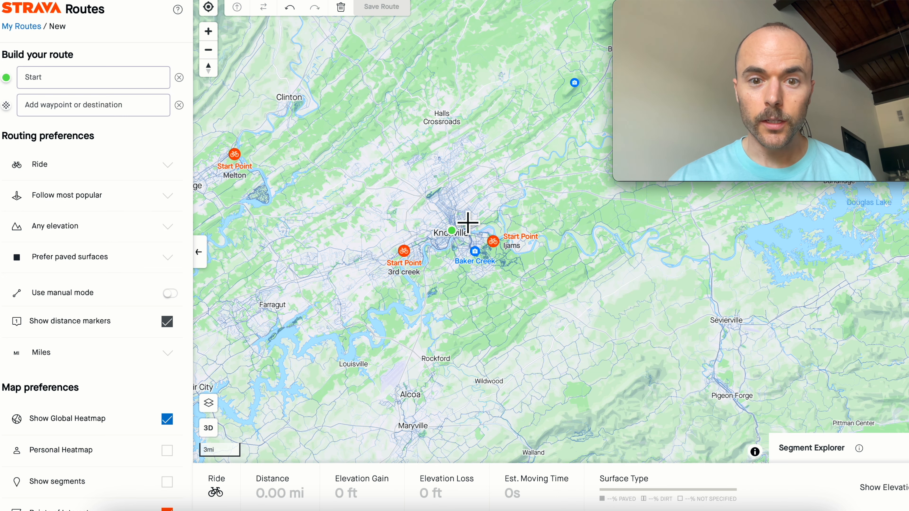
scroll(468, 223, "up", 1)
scroll(430, 224, "up", 2)
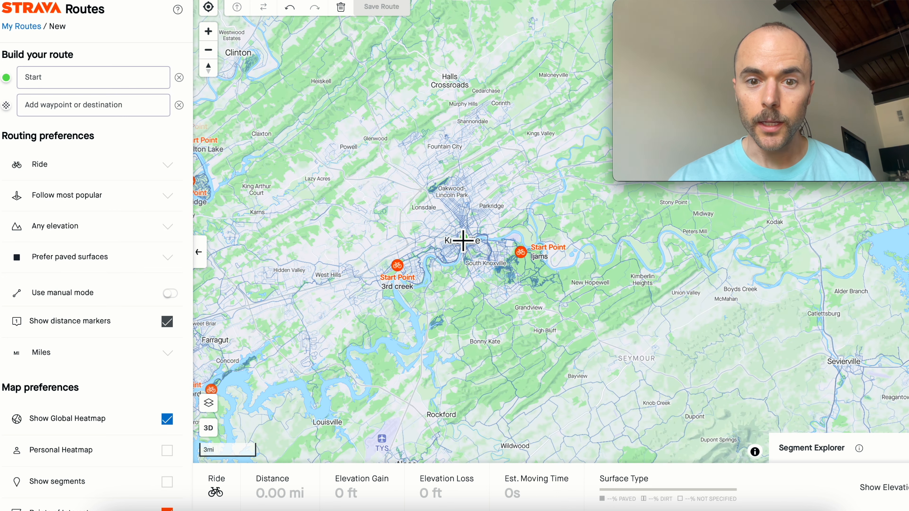
left_click_drag(528, 289, 486, 213)
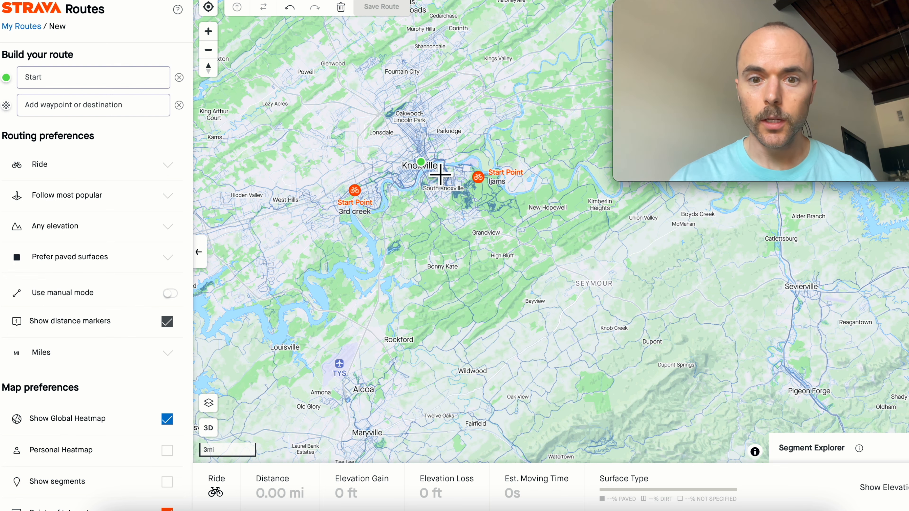
Add a route point downtown, just southeast of The Market at Union & Gay
scroll(440, 175, "up", 2)
scroll(440, 174, "up", 4)
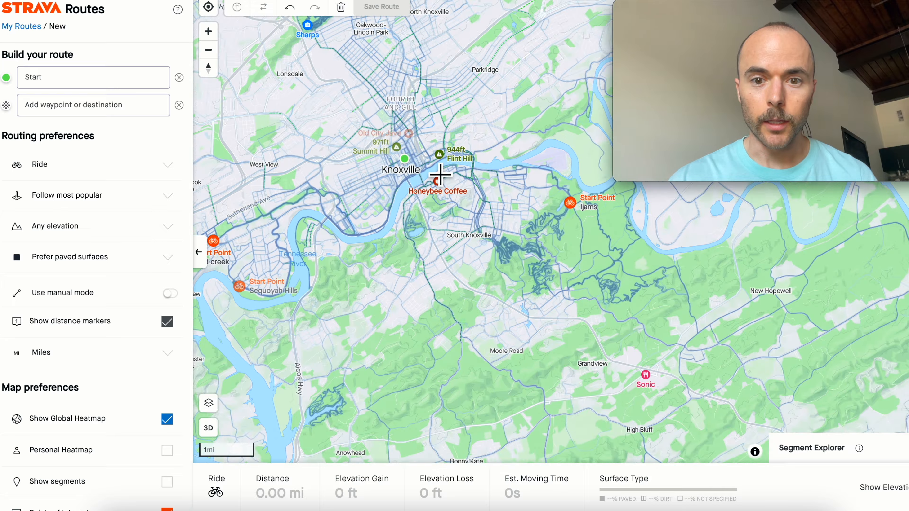
scroll(441, 174, "up", 3)
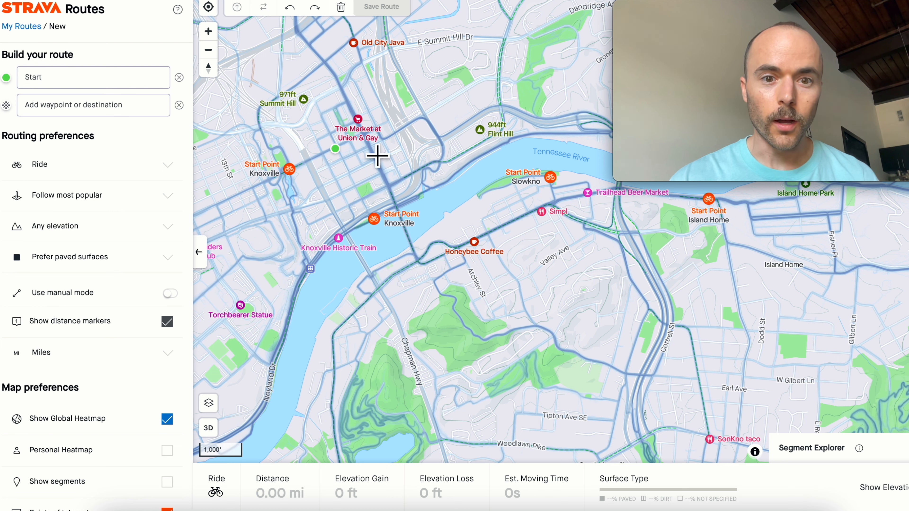
left_click(366, 140)
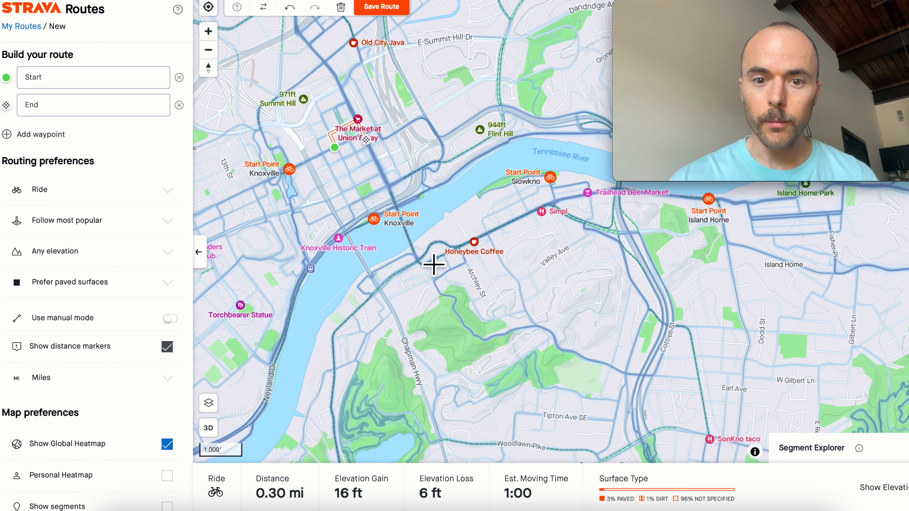
Extend the route across the Tennessee River, then east through Island Home to the road southeast of Ijams
left_click(437, 275)
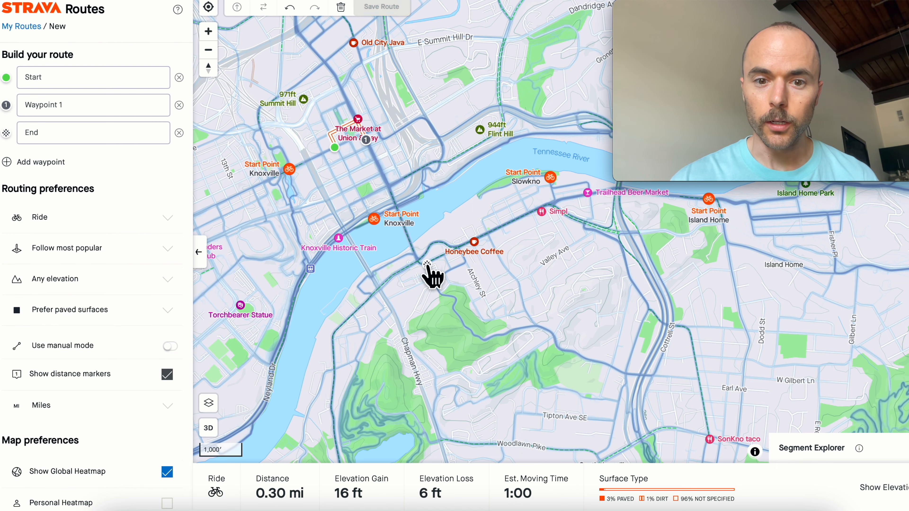
scroll(437, 307, "down", 5)
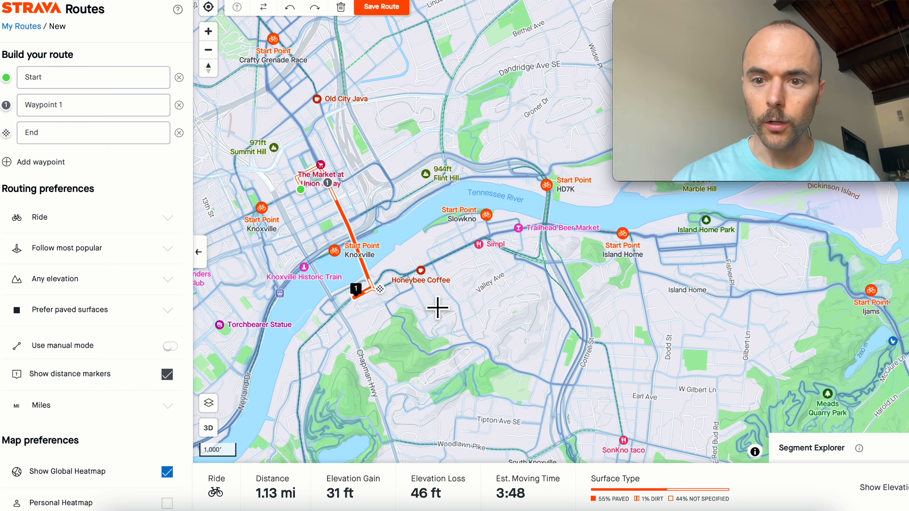
left_click(610, 235)
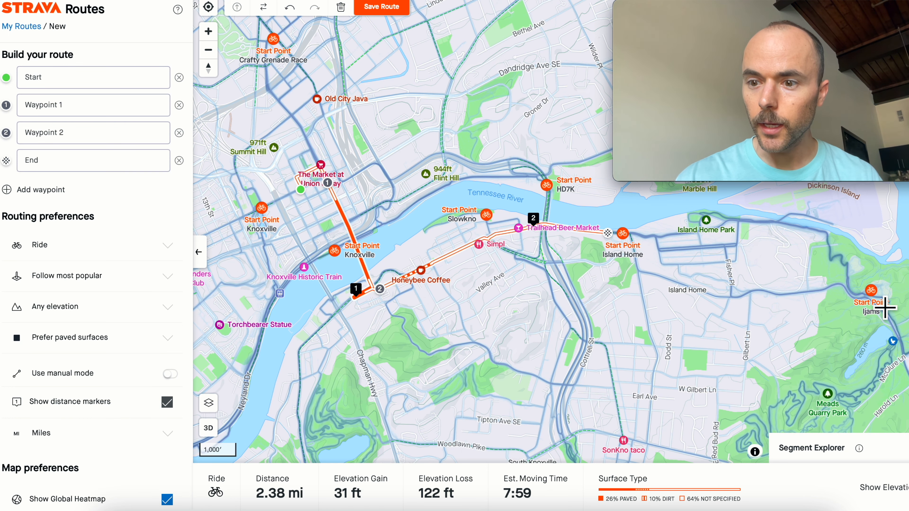
left_click(904, 376)
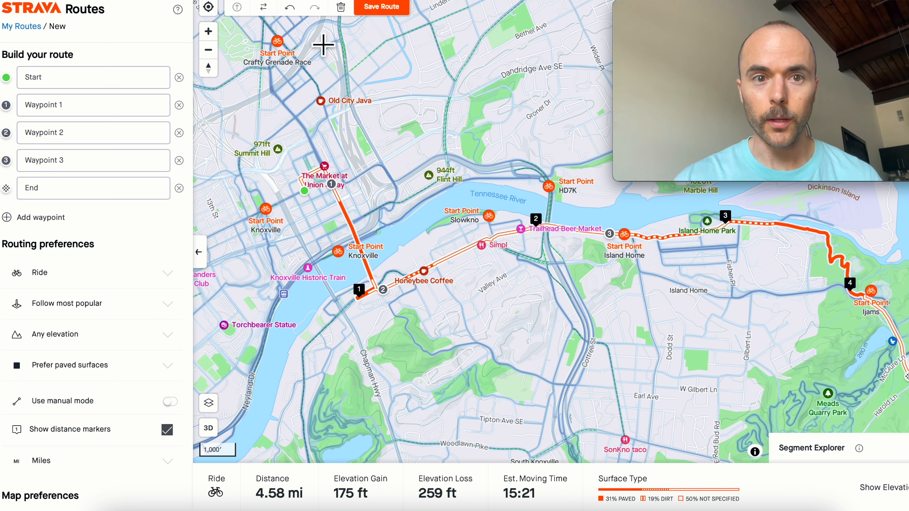
Undo the last three route points, back to the downtown point near The Market at Union & Gay
left_click(290, 8)
left_click(294, 15)
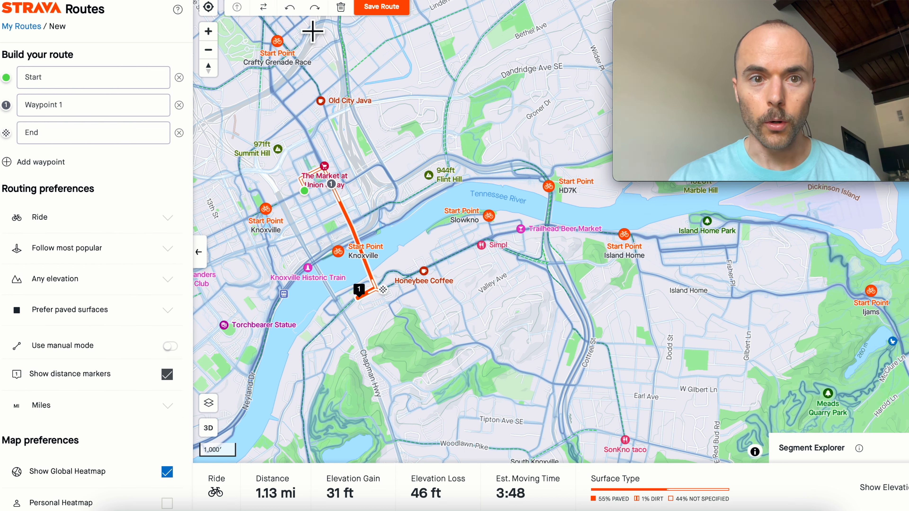
left_click(292, 16)
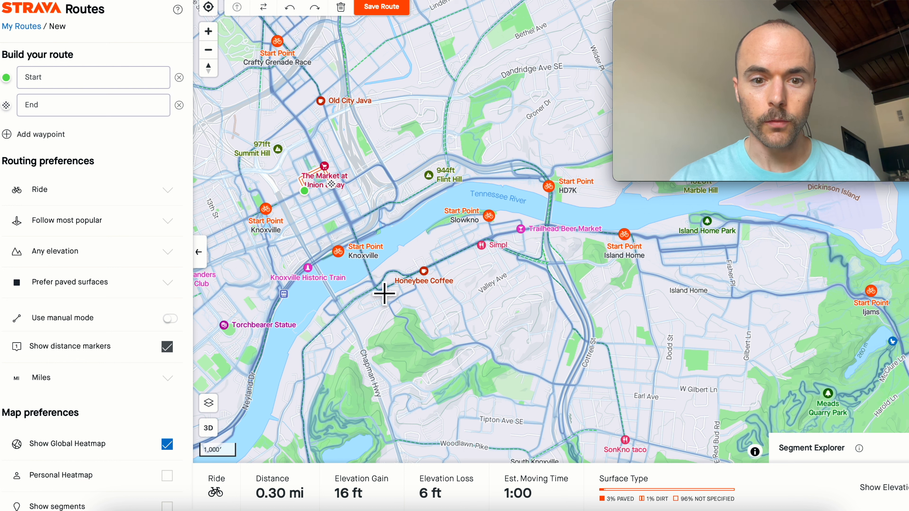
Extend the route over the river bridge and south to a point just southwest of the small lake near Maryville Pike
left_click(373, 282)
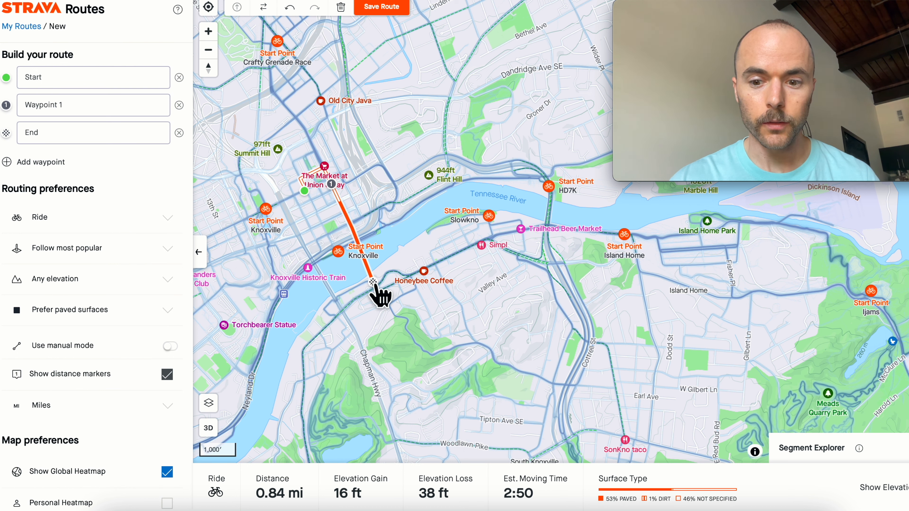
left_click_drag(493, 362, 424, 218)
scroll(423, 218, "down", 2)
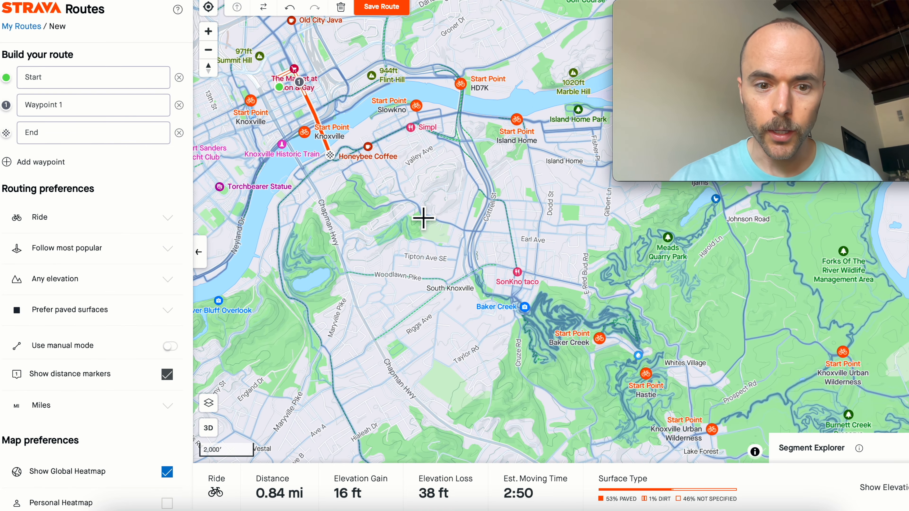
left_click_drag(518, 306, 635, 300)
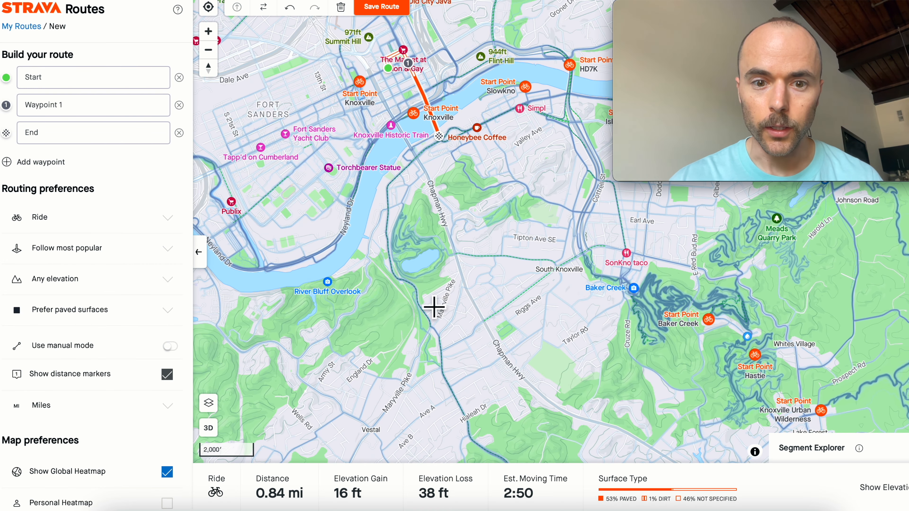
scroll(434, 306, "up", 2)
left_click(381, 269)
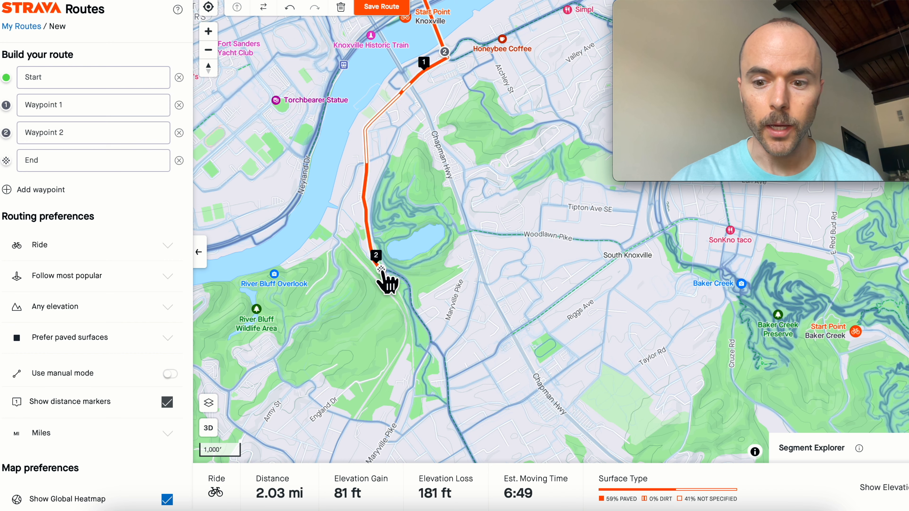
Continue the route southeast past Hialeah Dr and Charter E. Doyle Park to the road west of Gary Underwood Park
left_click_drag(562, 357, 429, 120)
left_click(400, 305)
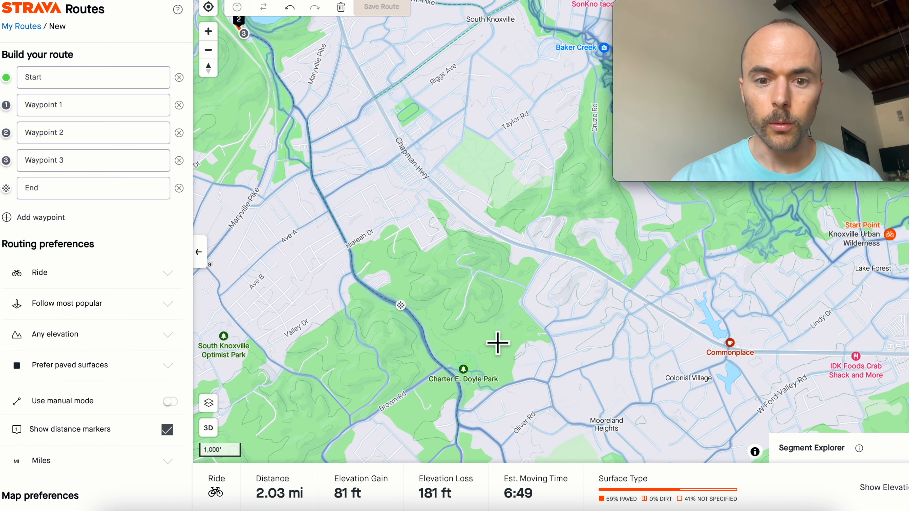
left_click_drag(561, 387, 546, 226)
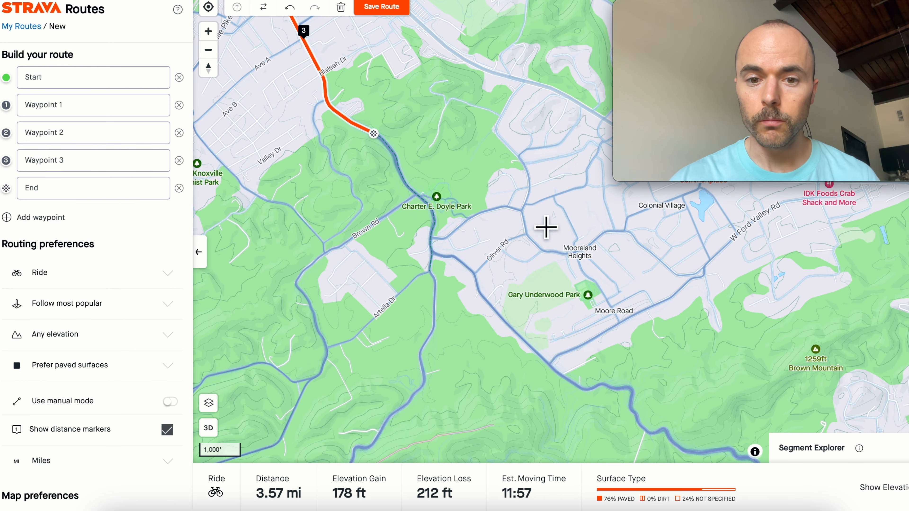
left_click(479, 287)
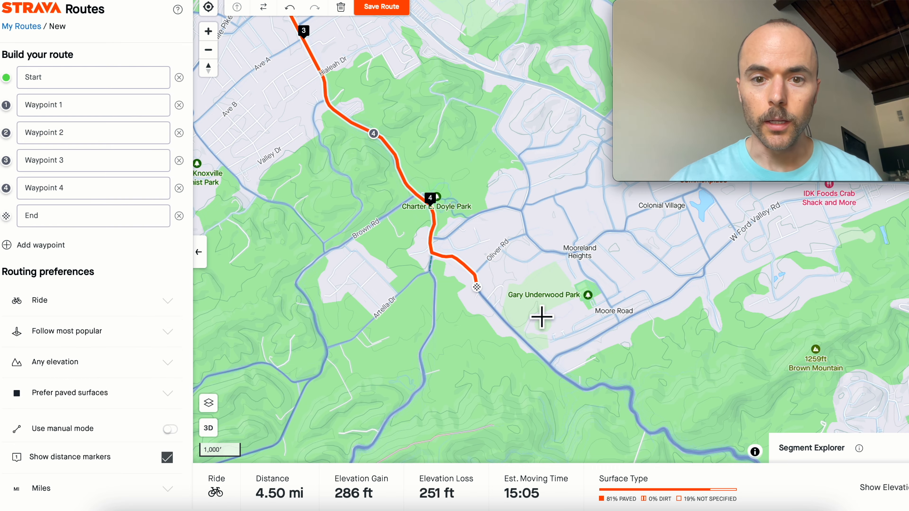
Extend the route southeast past Moore Road to High Bluff, then on to the road northwest of Bayview
scroll(542, 315, "down", 5)
scroll(541, 316, "down", 5)
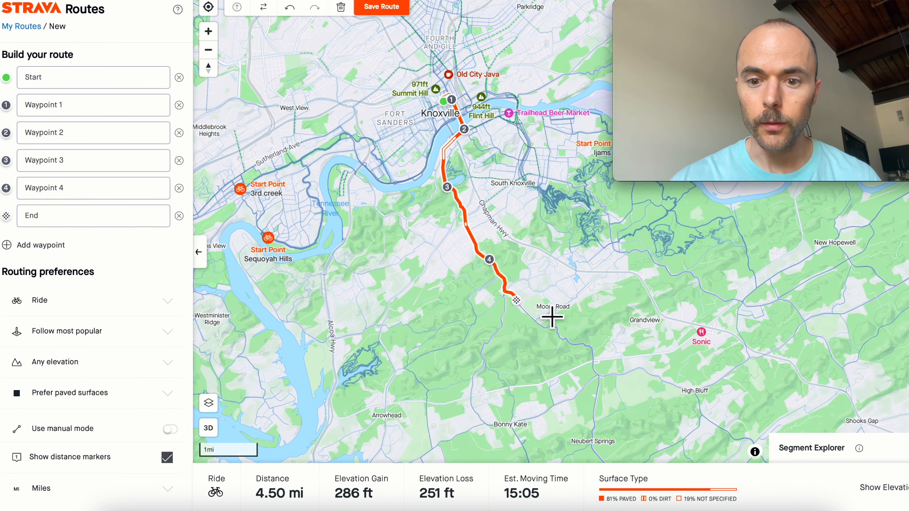
left_click_drag(552, 317, 543, 184)
left_click(543, 231)
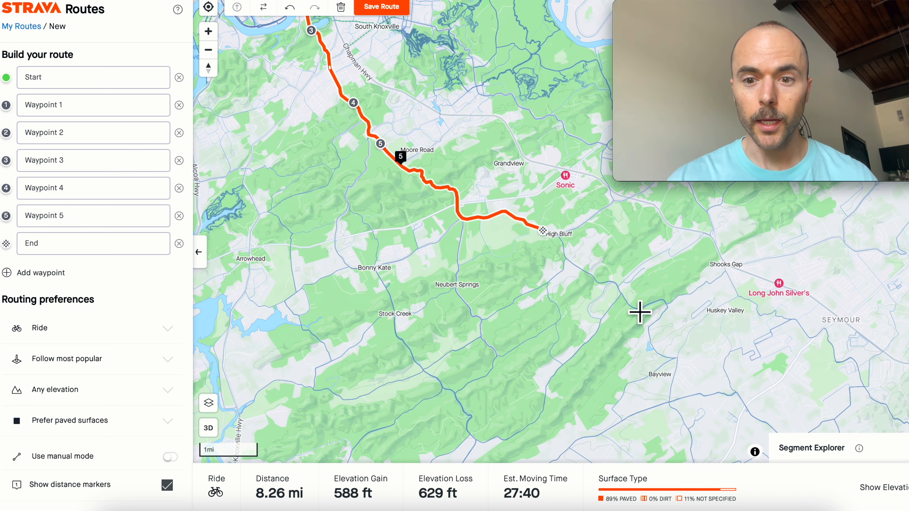
left_click(631, 310)
Extend the route through Bayview, southwest along the ridge, then back north to the road southeast of Stock Creek
scroll(577, 335, "down", 2)
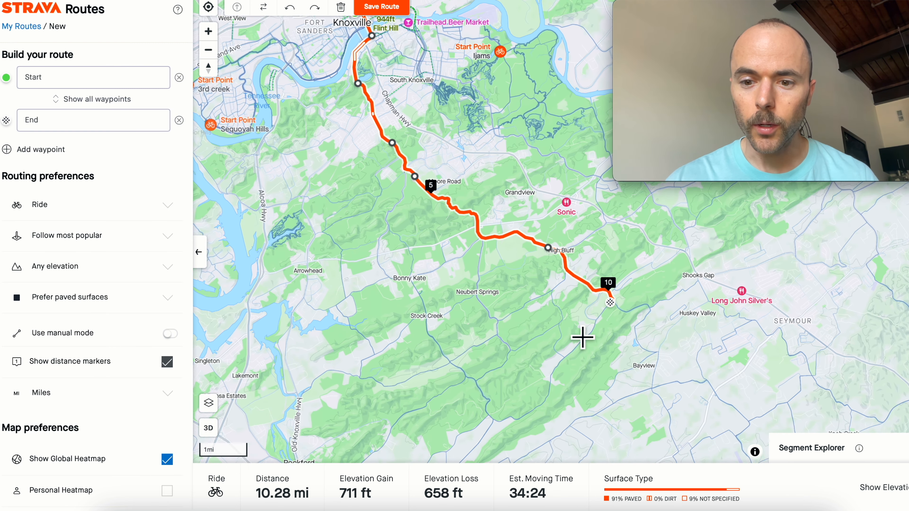
left_click_drag(610, 372, 562, 306)
left_click(625, 330)
left_click(591, 338)
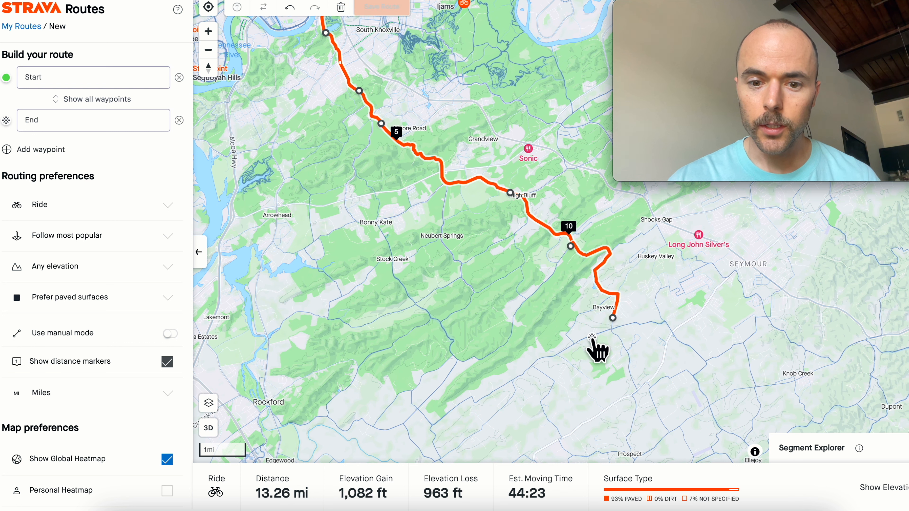
left_click(430, 424)
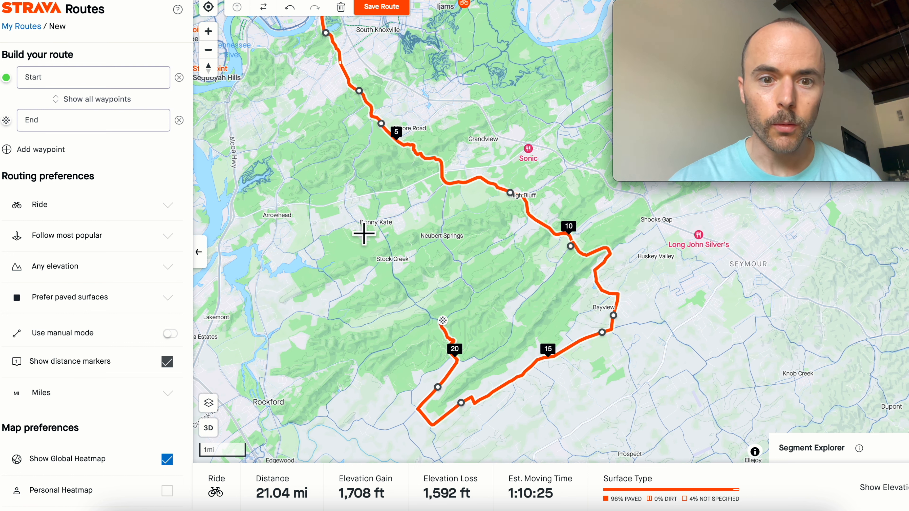
Continue the route north through Stock Creek and Bonny Kate, rejoin the outbound road west of Moore Road, and follow it back onto the river bridge
left_click(351, 214)
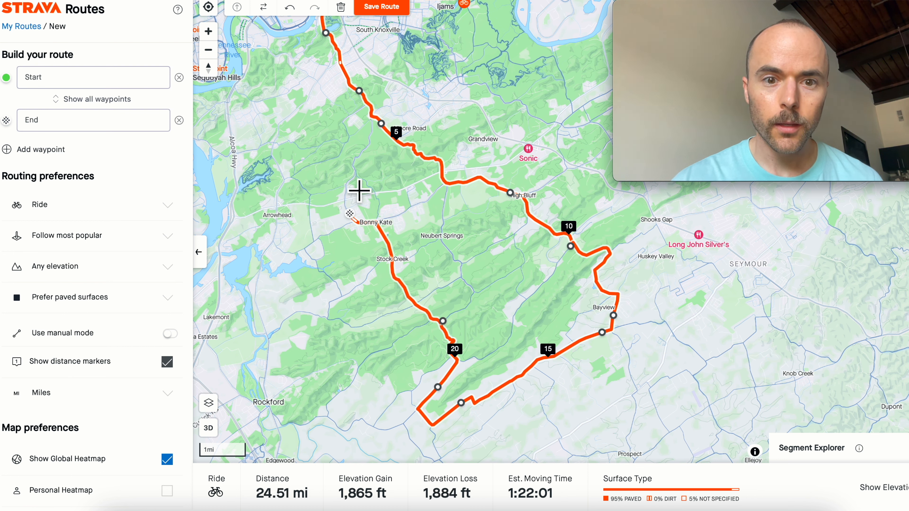
left_click(372, 117)
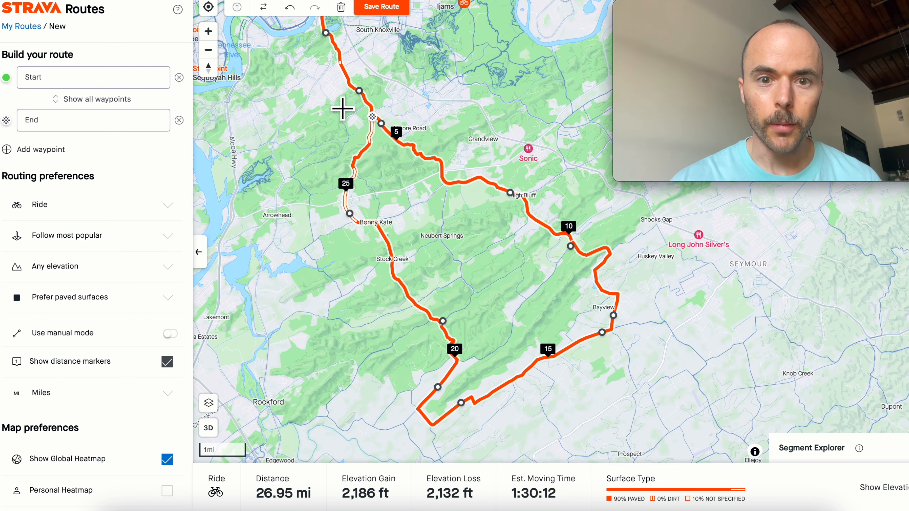
left_click_drag(343, 106, 365, 209)
scroll(433, 284, "up", 5)
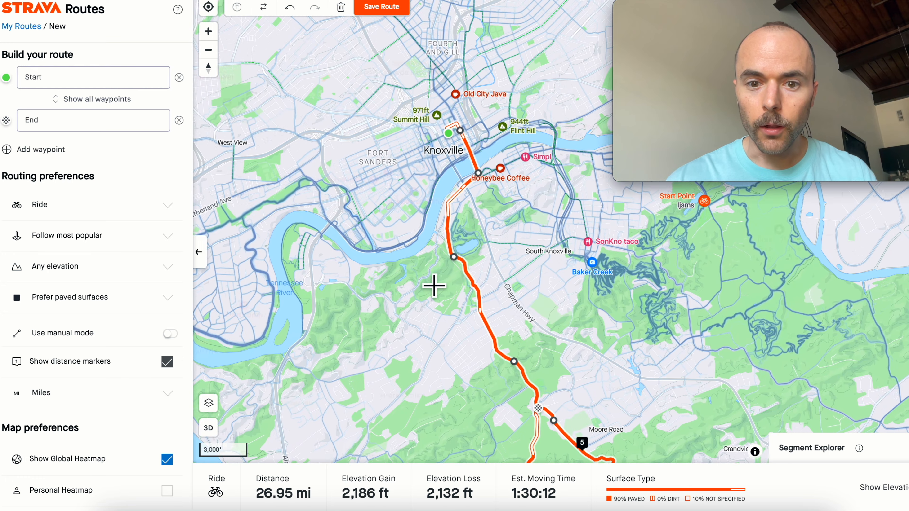
left_click(452, 212)
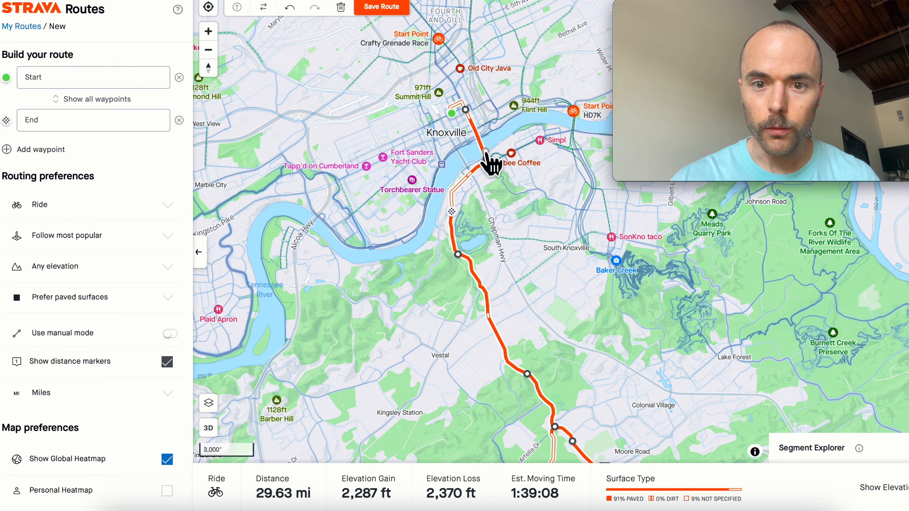
left_click(485, 153)
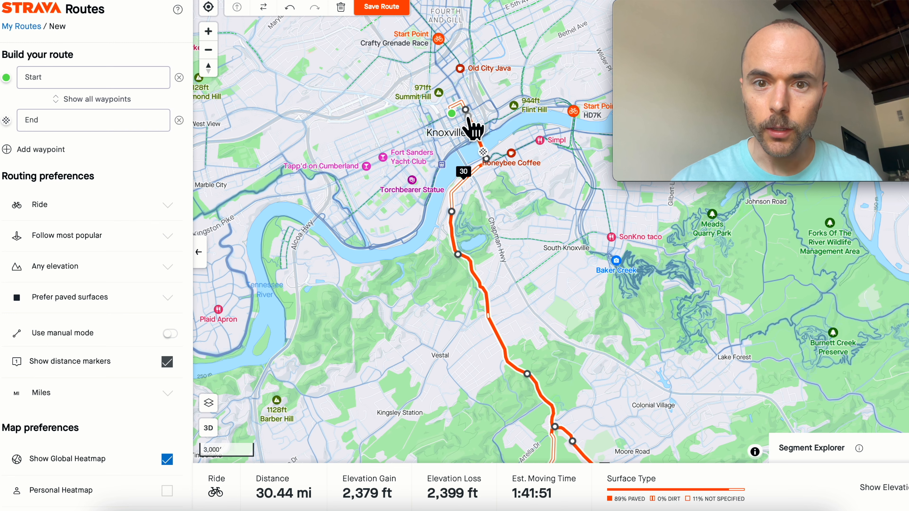
Close the loop by extending the route from the bridge past The Market at Union & Gay to the downtown start point
scroll(468, 118, "up", 5)
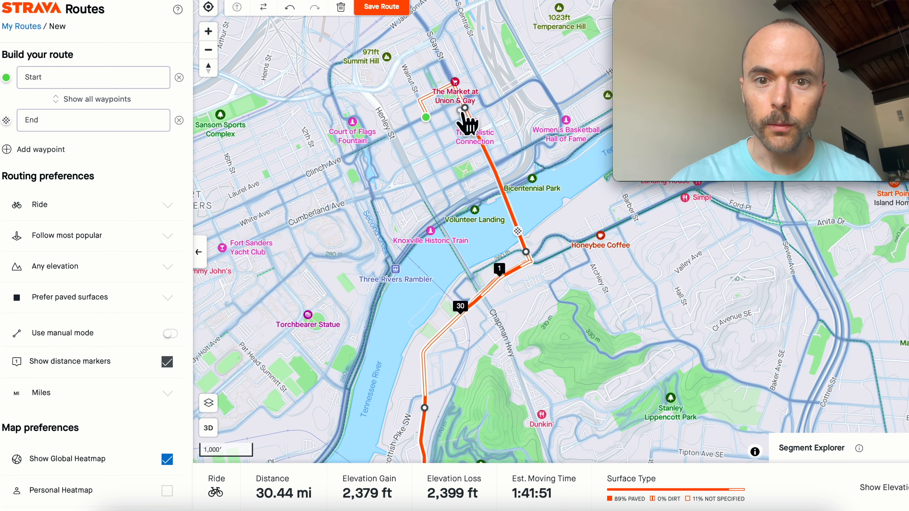
left_click(465, 115)
left_click(426, 117)
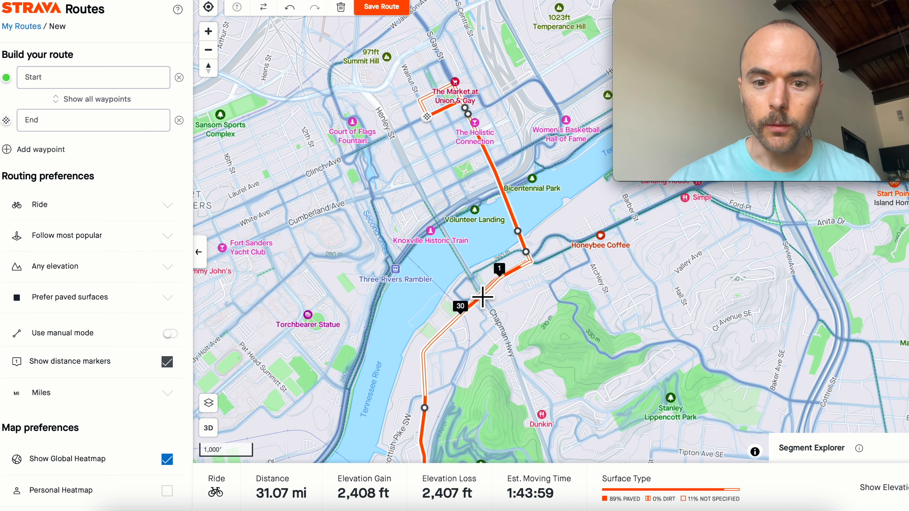
Examine the full loop south of Knoxville and the stretch where the outbound and return legs meet near Moore Road
scroll(482, 297, "down", 5)
left_click_drag(483, 297, 462, 175)
scroll(462, 175, "down", 2)
left_click_drag(586, 380, 603, 290)
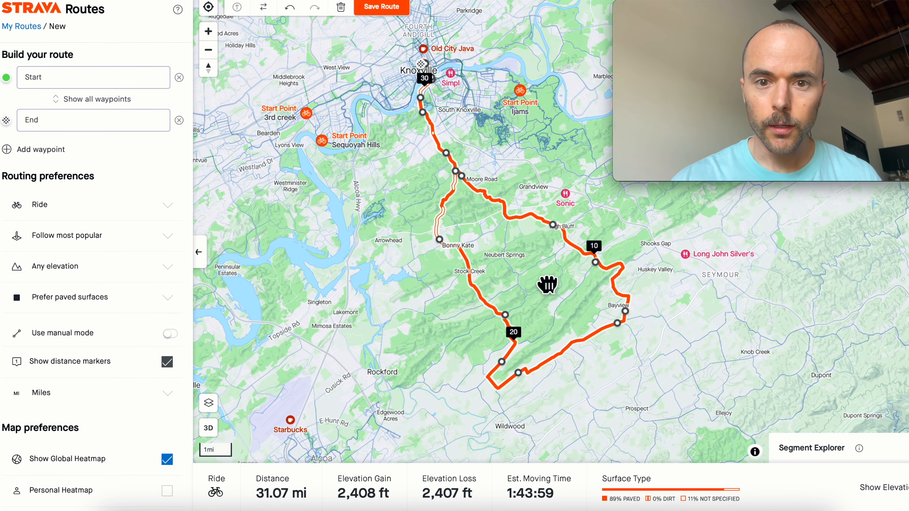
left_click_drag(535, 286, 485, 307)
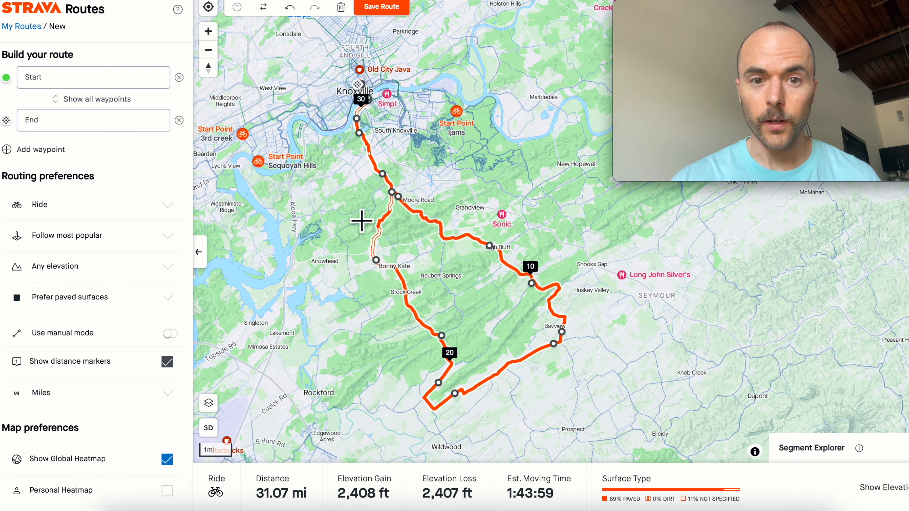
scroll(367, 220, "up", 5)
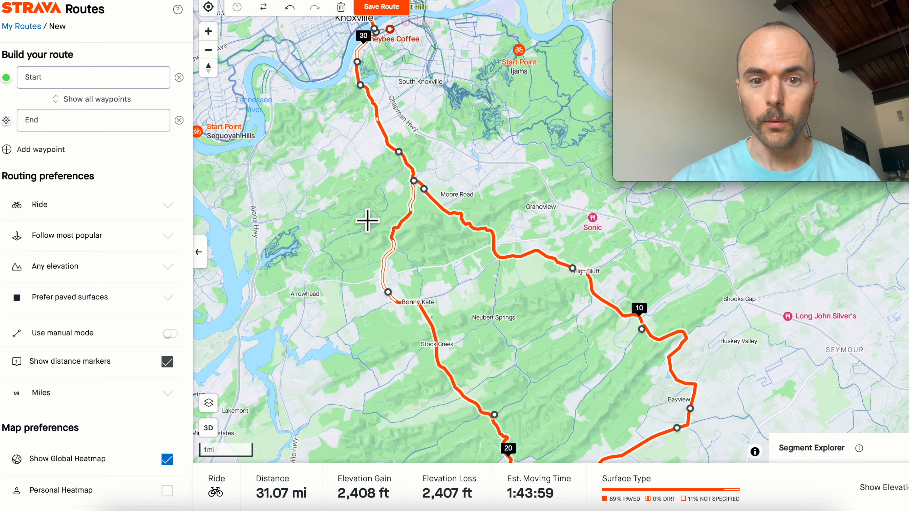
scroll(367, 221, "up", 5)
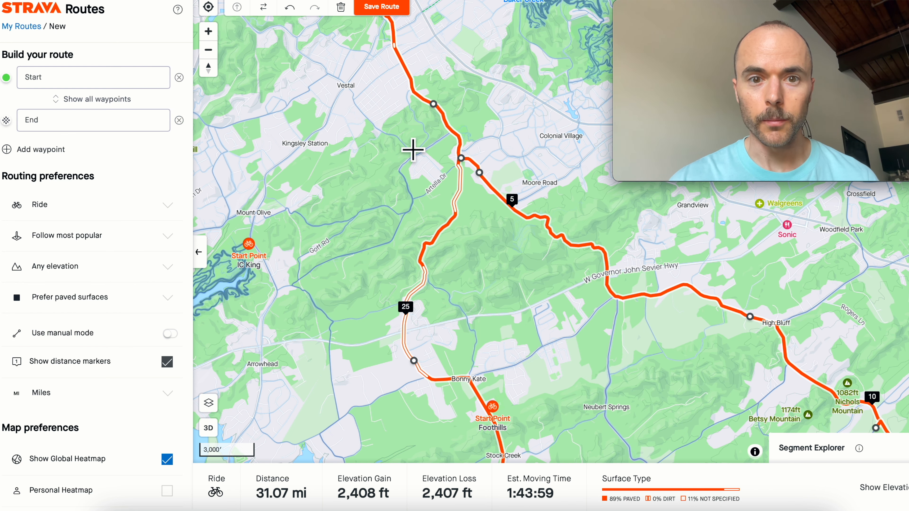
scroll(484, 274, "down", 2)
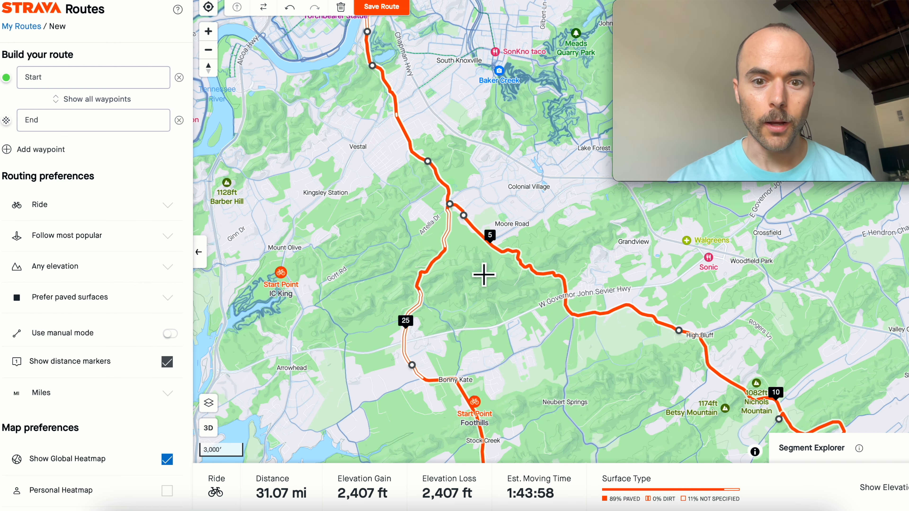
scroll(483, 275, "down", 4)
left_click_drag(546, 347, 487, 278)
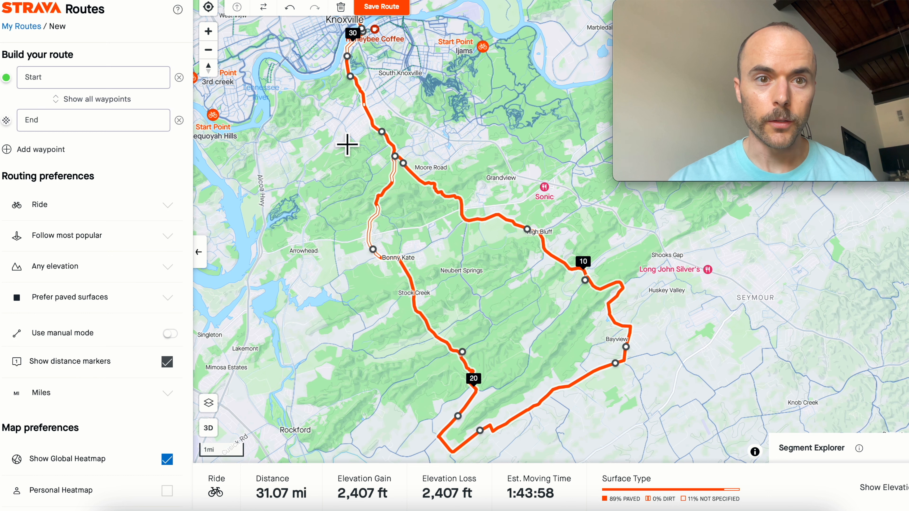
Reverse the route's direction and shorten the loop by moving the waypoints near Bayview and the southern tip northwest
left_click(264, 7)
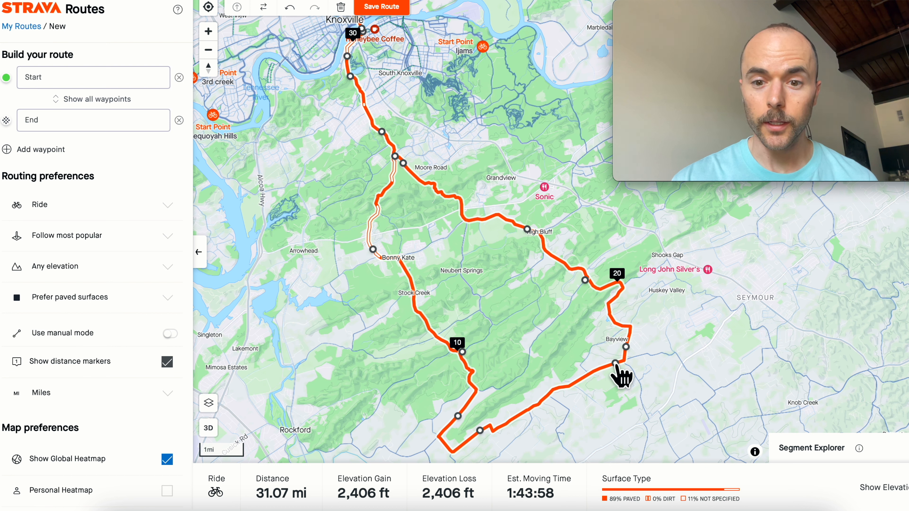
left_click_drag(615, 363, 523, 309)
mouse_move(625, 346)
left_mouse_down()
mouse_move(545, 288)
mouse_move(538, 299)
mouse_move(543, 259)
left_mouse_up()
mouse_move(480, 431)
left_mouse_down()
mouse_move(466, 431)
mouse_move(454, 353)
left_mouse_up()
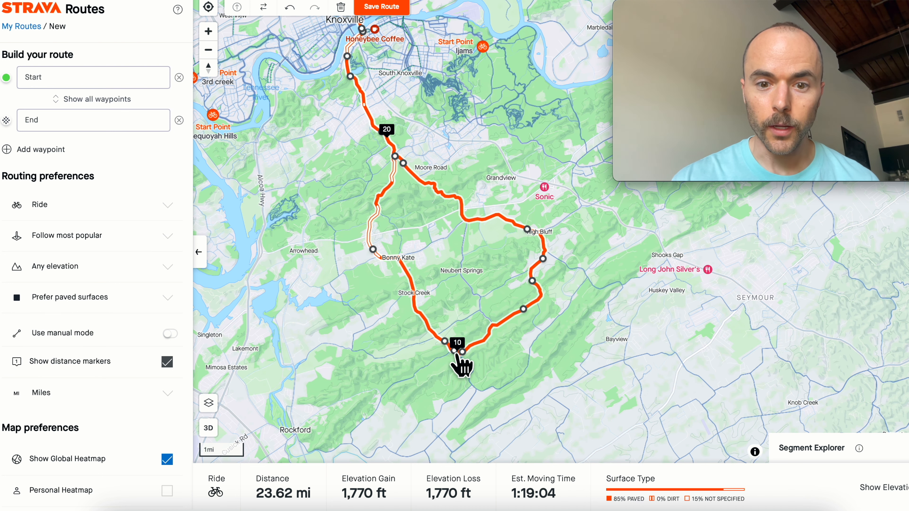
Reroute the southern part of the loop onto the road west of Betsy Mountain, pulling the southernmost waypoints up to remove the spurs
scroll(471, 325, "up", 3)
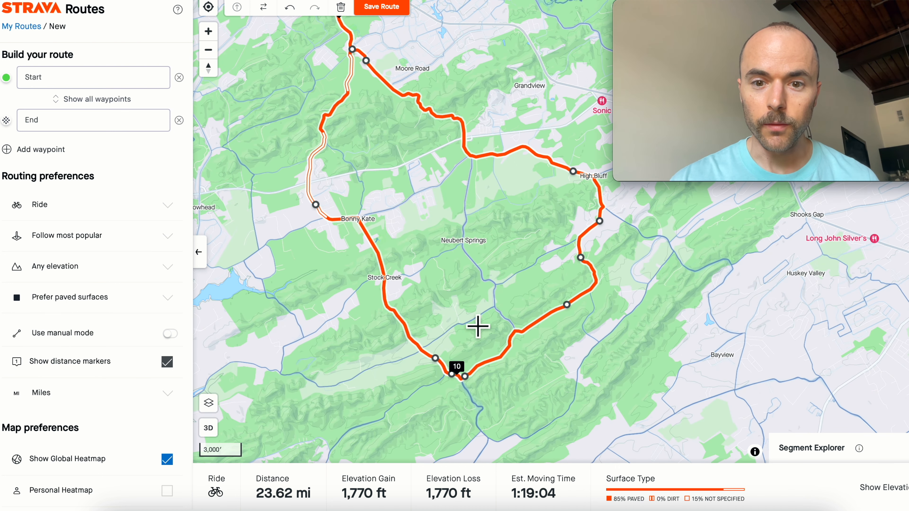
left_click_drag(578, 261, 580, 257)
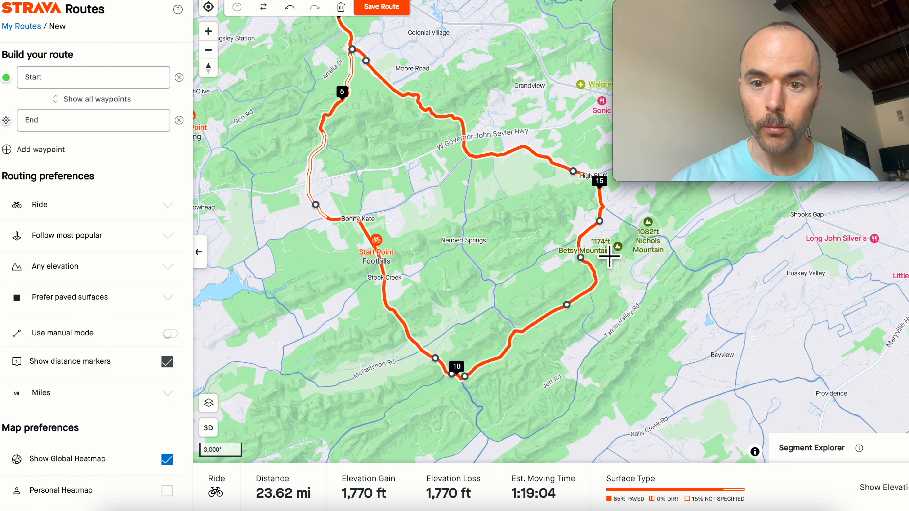
left_click_drag(580, 259, 569, 252)
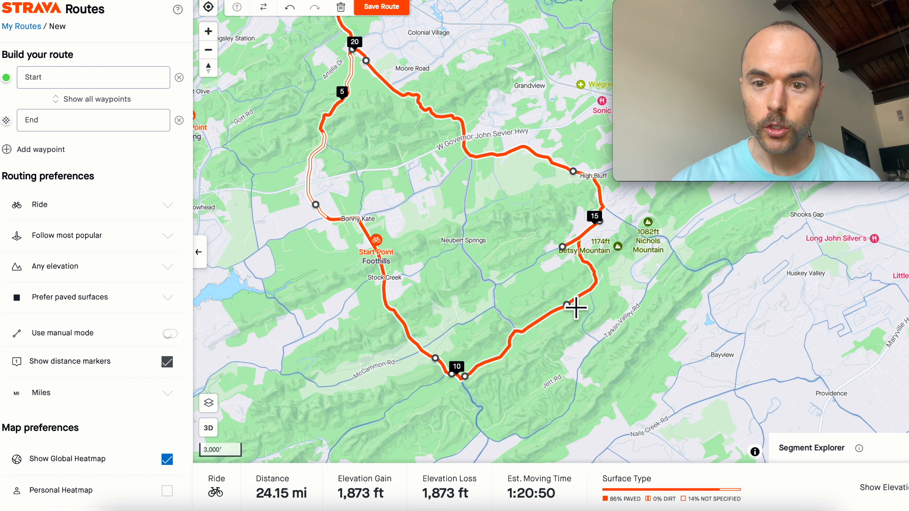
left_click_drag(551, 300, 522, 271)
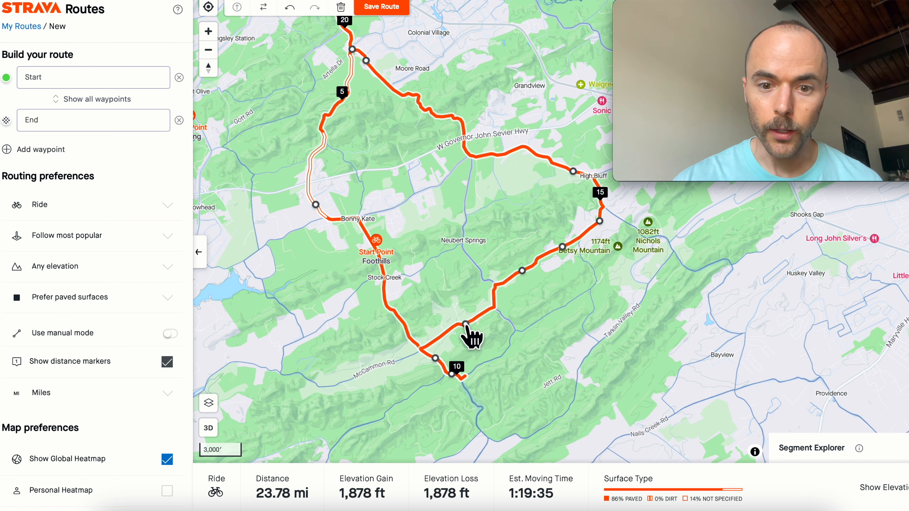
left_click(469, 336)
left_click(451, 374)
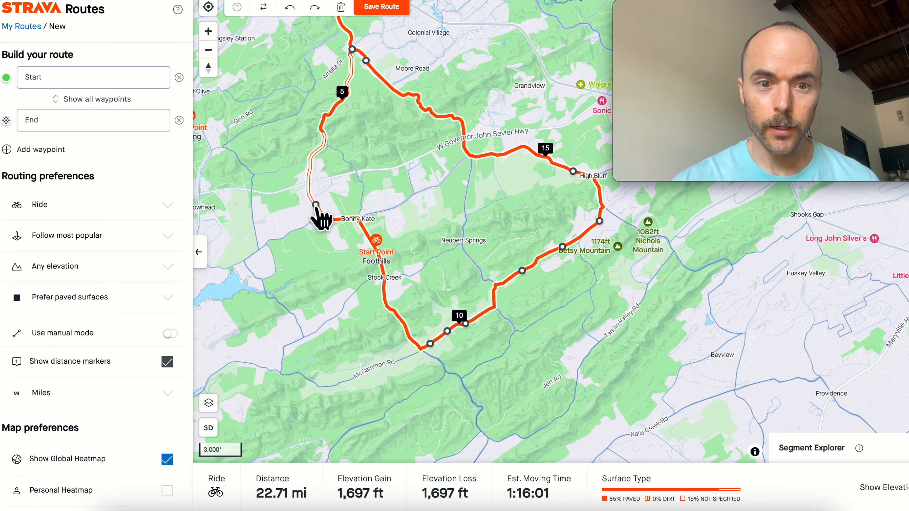
Move the waypoint near Bonny Kate east onto the direct road, and the eastern waypoints west onto the road through Neubert Springs
left_click_drag(350, 183, 358, 180)
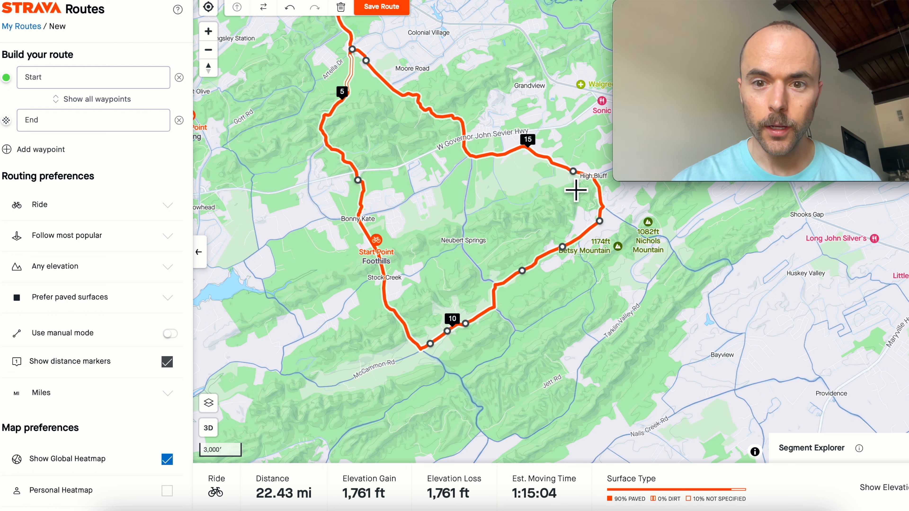
left_click_drag(574, 173, 467, 184)
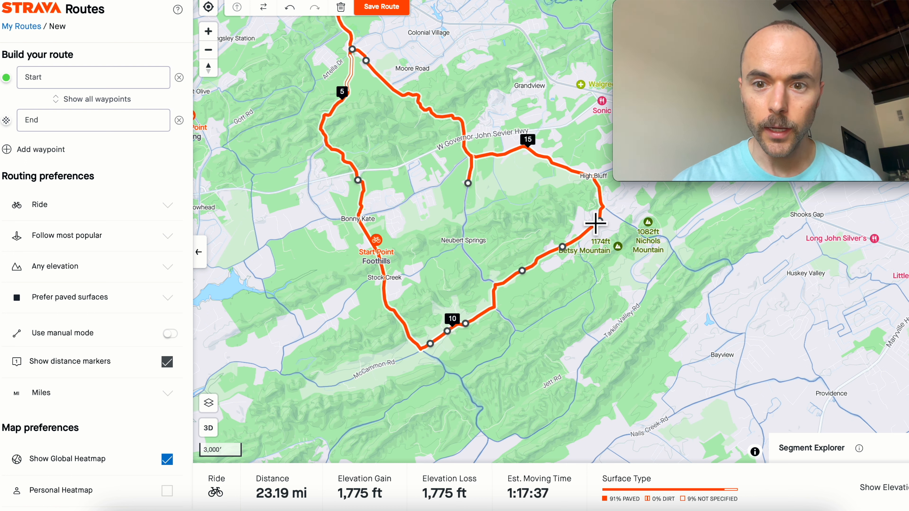
left_click_drag(600, 222, 466, 217)
left_click_drag(522, 271, 481, 271)
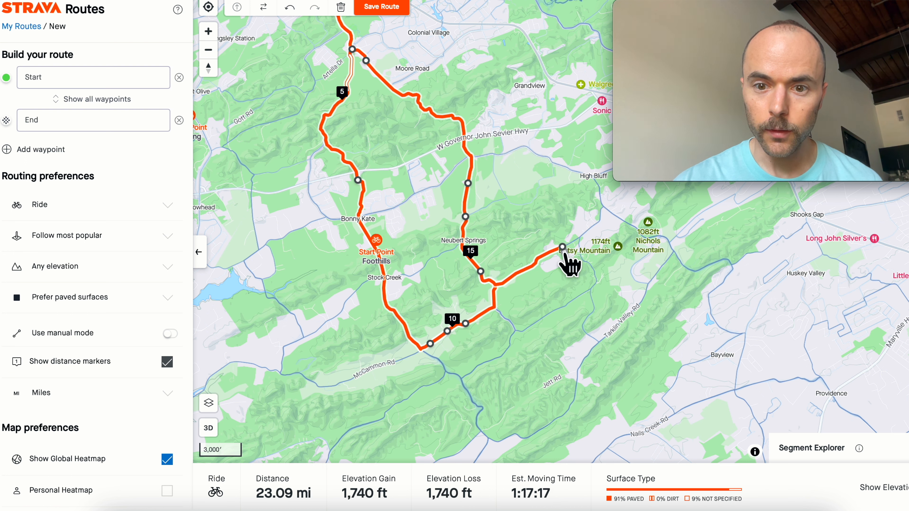
left_click_drag(562, 247, 494, 294)
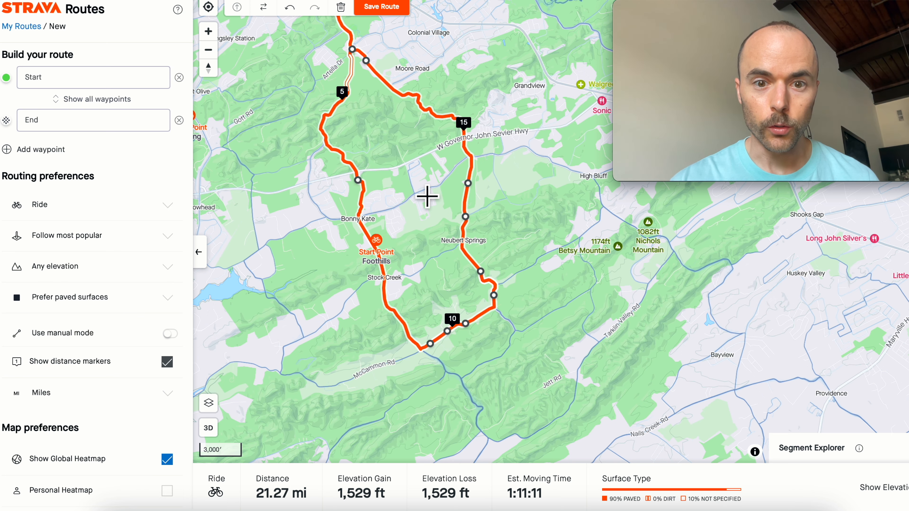
Save the route to My Routes as "Knoxville 21-Mile CCW" with public visibility and no description
scroll(421, 193, "down", 3)
left_click_drag(402, 163, 436, 301)
scroll(437, 300, "down", 3)
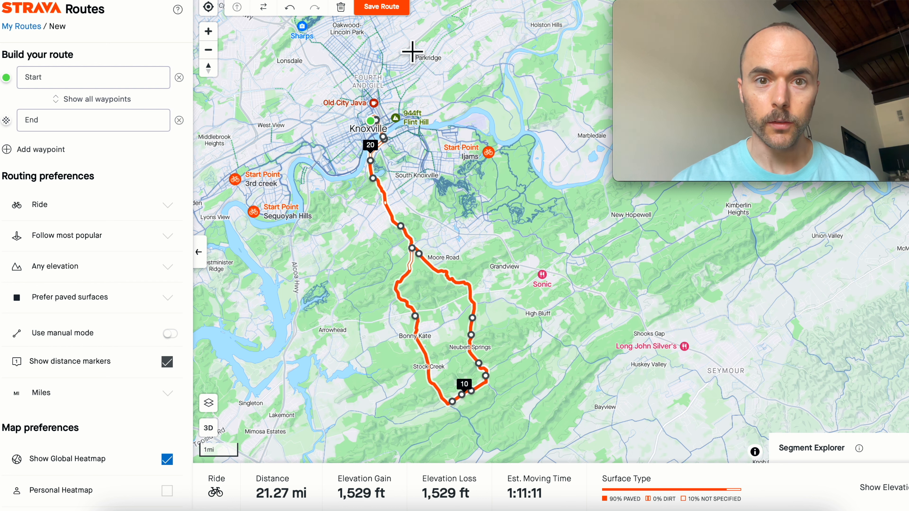
left_click(398, 25)
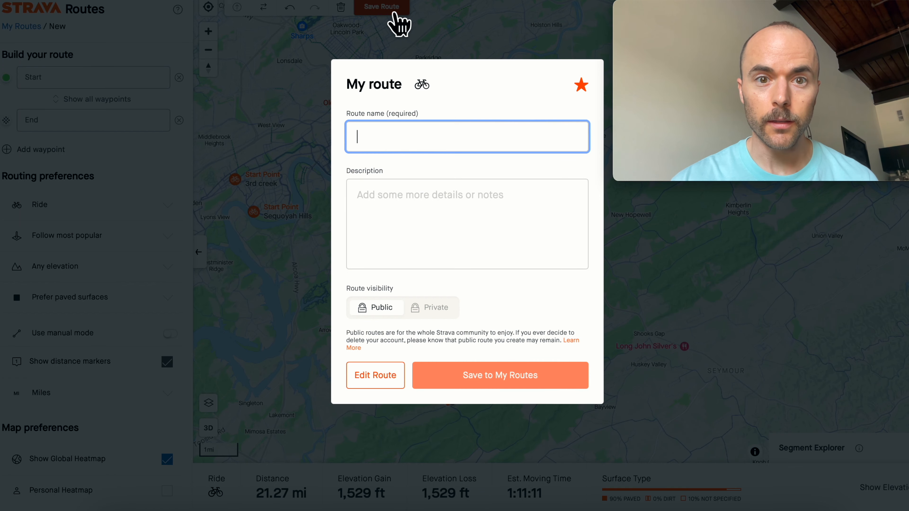
type("Knoxville 21-Mile CCW")
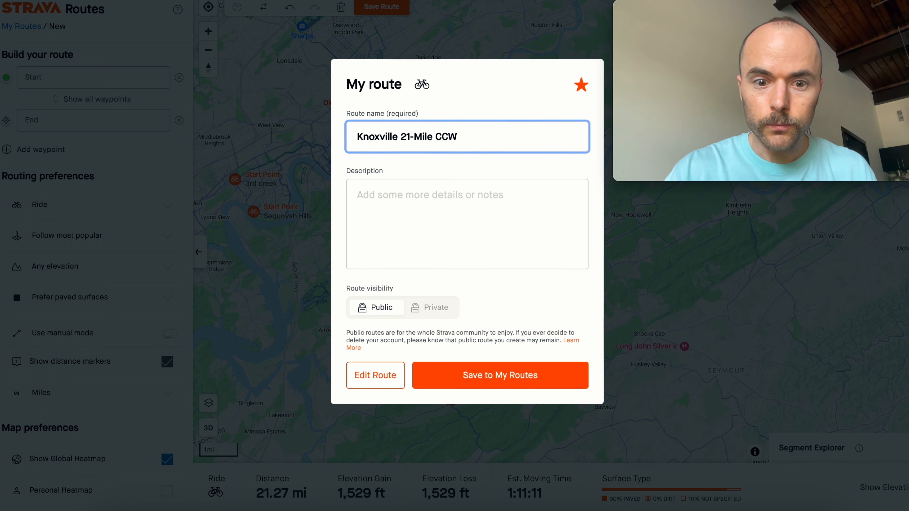
left_click(385, 224)
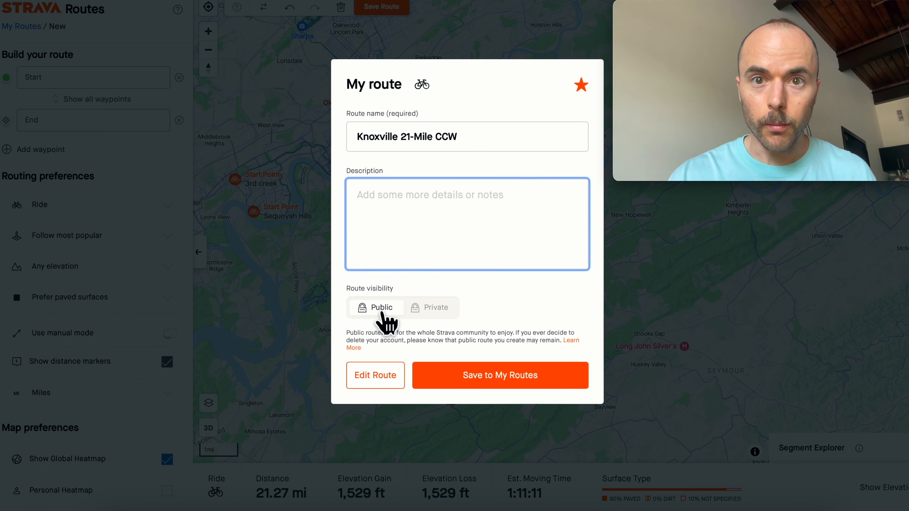
left_click(425, 309)
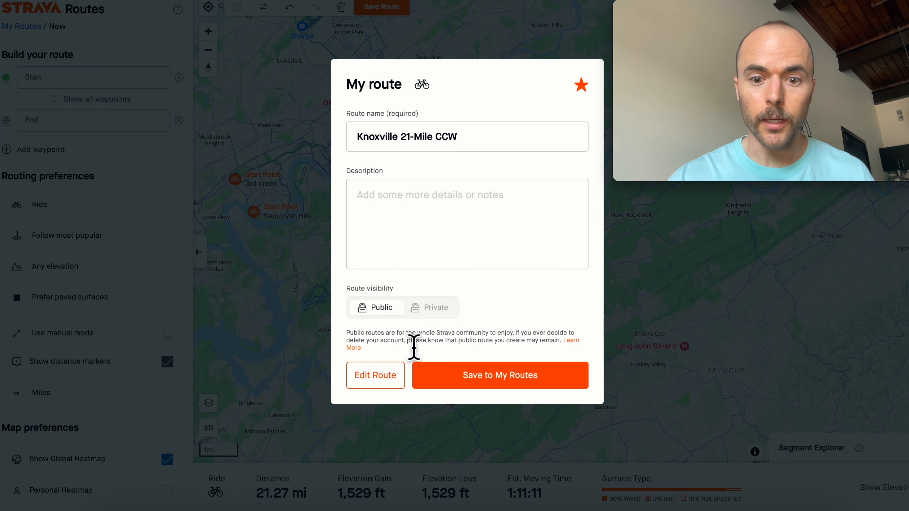
left_click(442, 383)
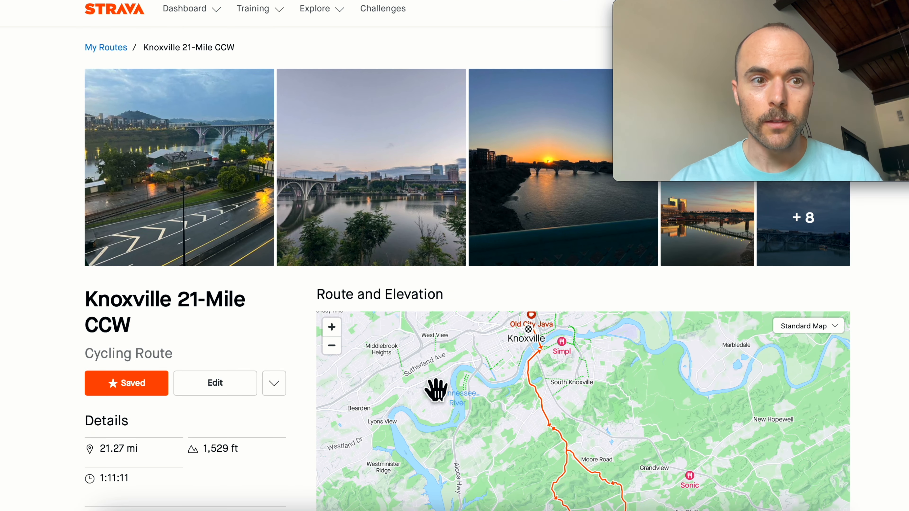
Go back to the dashboard, bring up the saved routes list and open the "Knoxville 21-Mile CCW" route from it
mouse_move(191, 9)
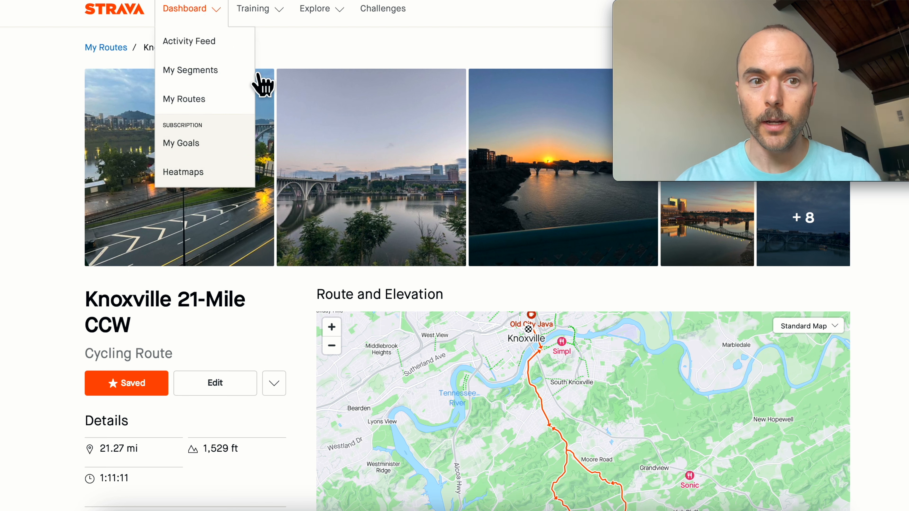
left_click(235, 50)
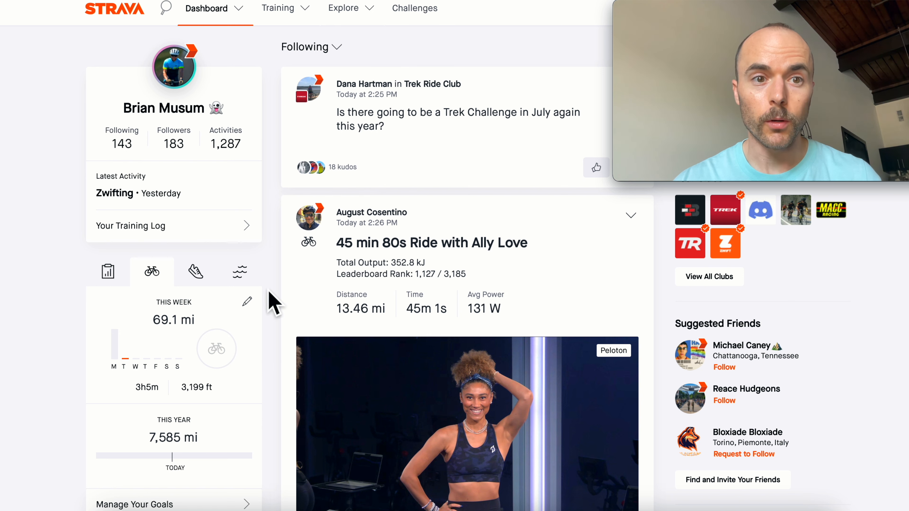
mouse_move(242, 2)
left_click(222, 99)
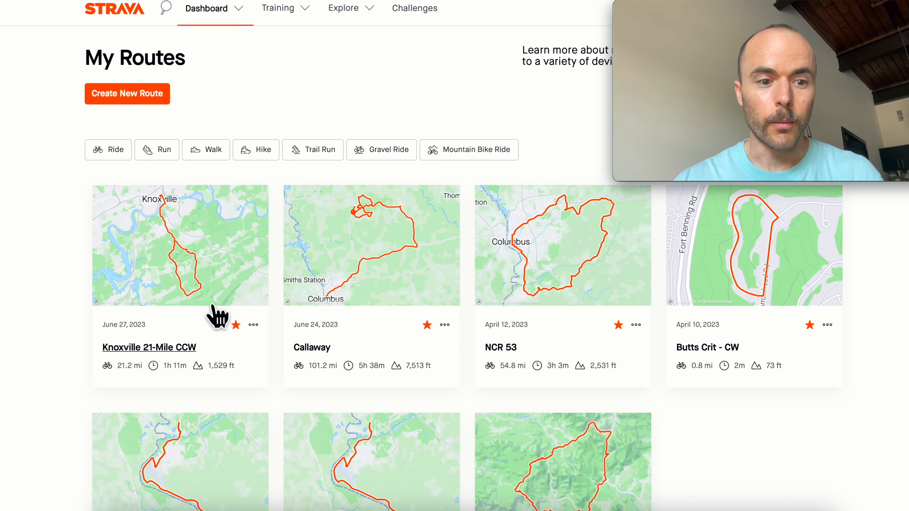
left_click(173, 347)
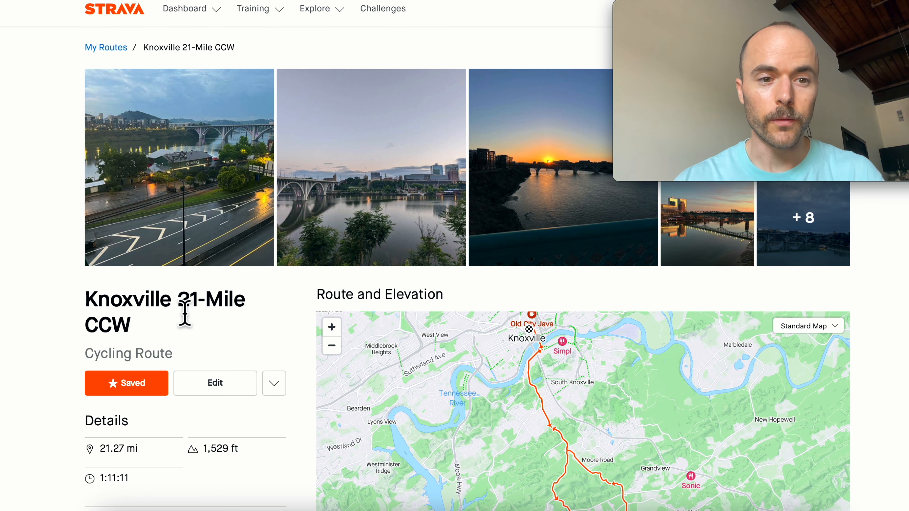
Examine the saved route's details, elevation profile and map, including the wider area around Knoxville
scroll(259, 345, "down", 5)
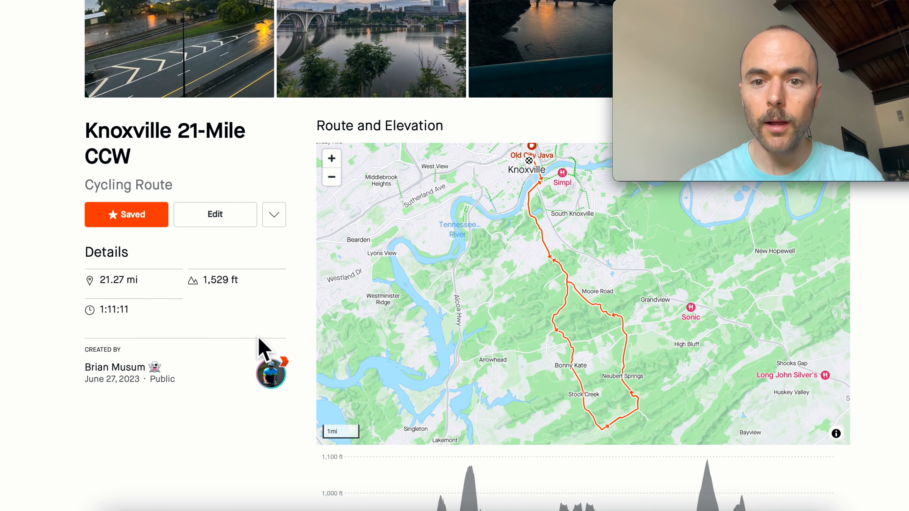
left_click(333, 177)
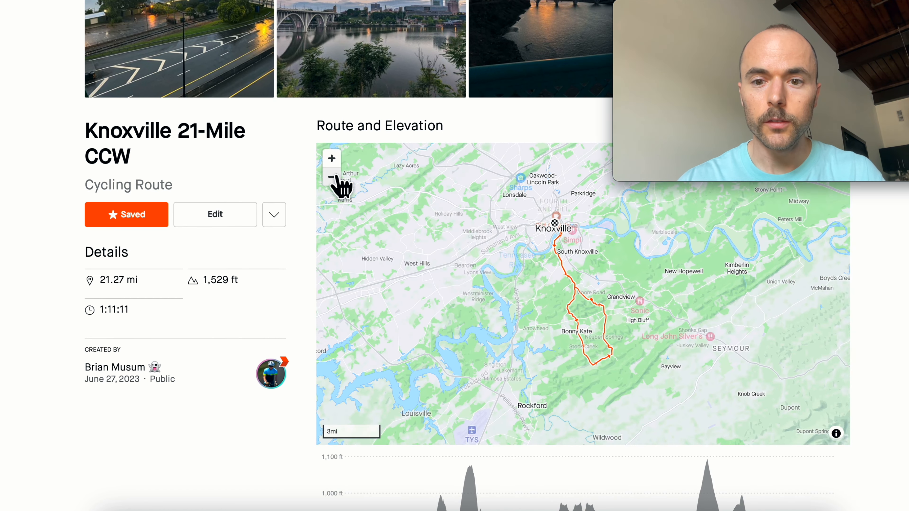
left_click(333, 177)
left_click(332, 176)
left_click(333, 160)
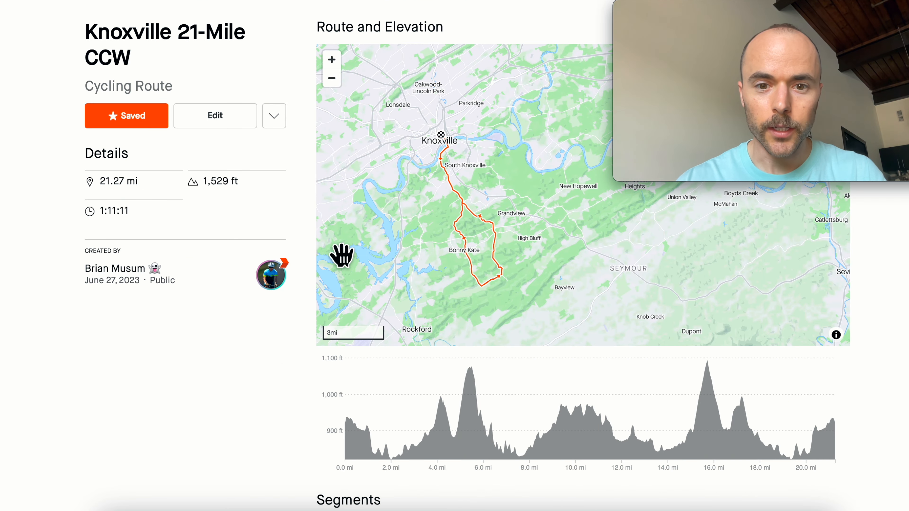
scroll(414, 252, "up", 3)
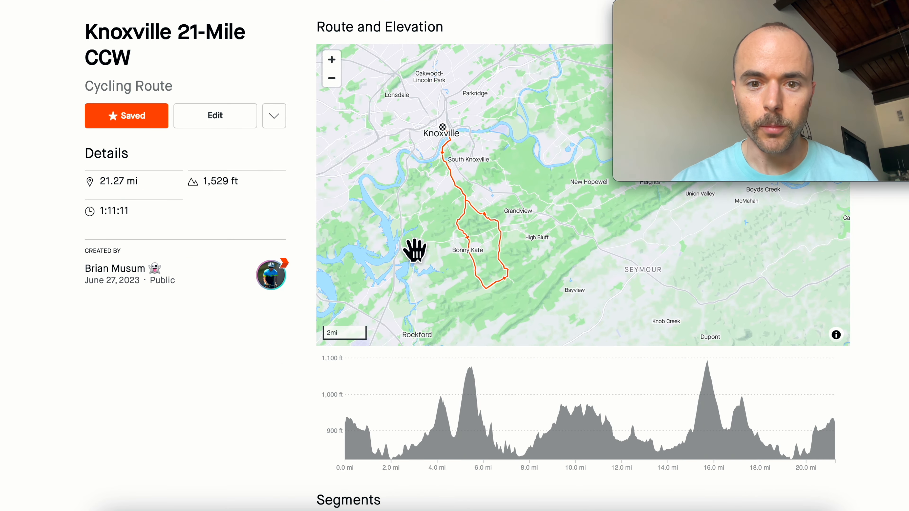